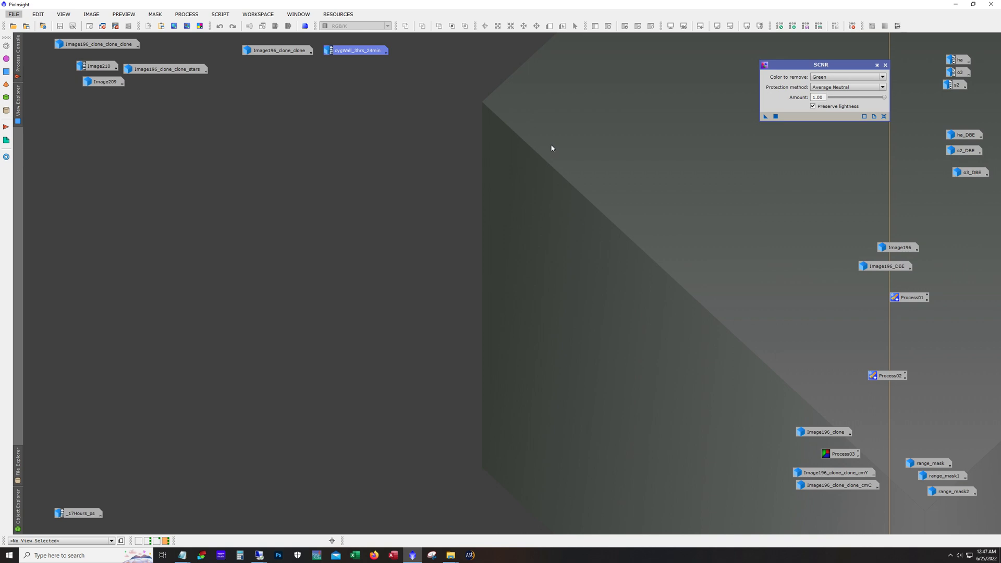
Open the stacked cygWall_3hrs_24min image, enlarge its window, then iconize it.
{"action": "double_click", "coordinate": [357, 50]}
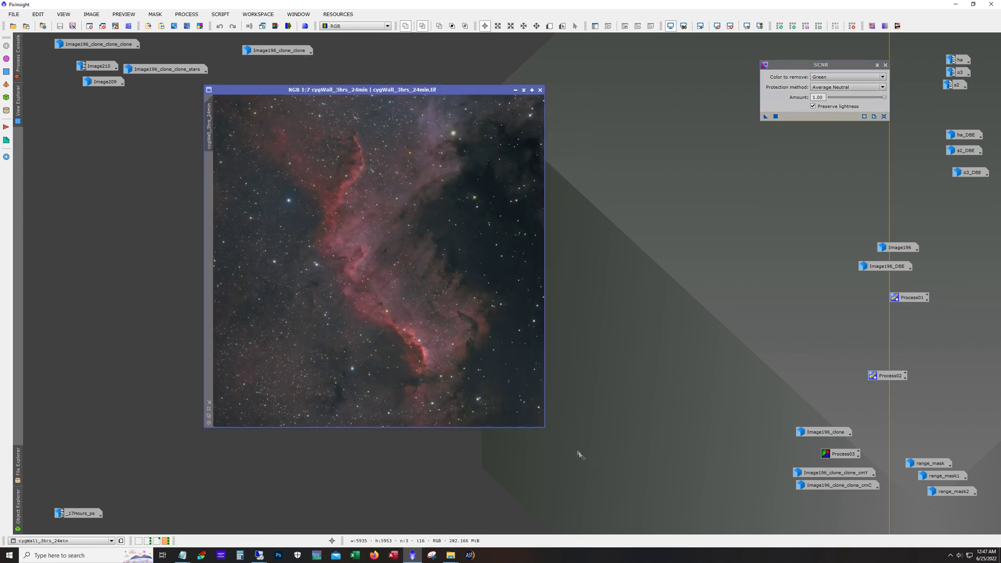
{"action": "left_click_drag", "start_coordinate": [548, 429], "coordinate": [697, 492]}
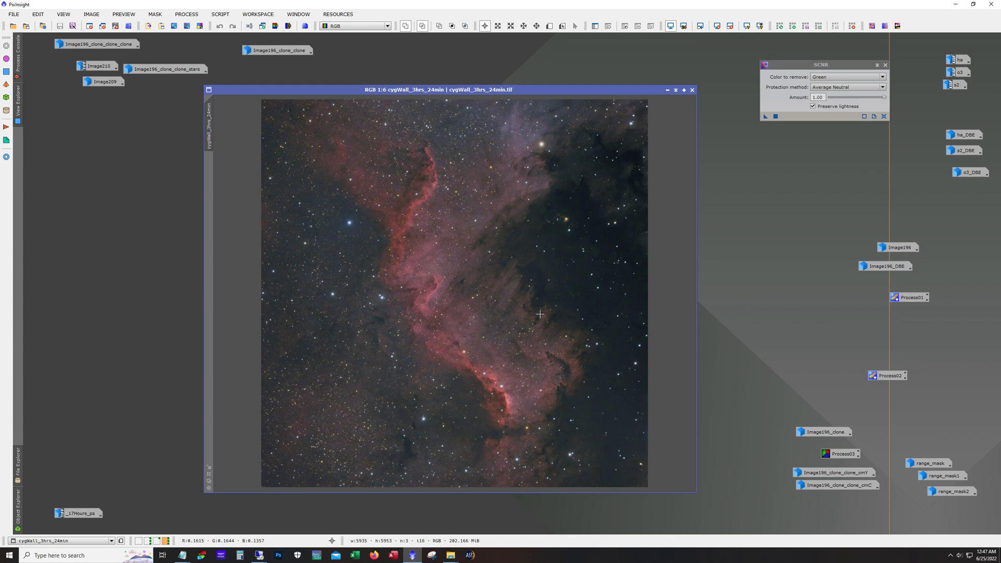
{"action": "left_click", "coordinate": [667, 90]}
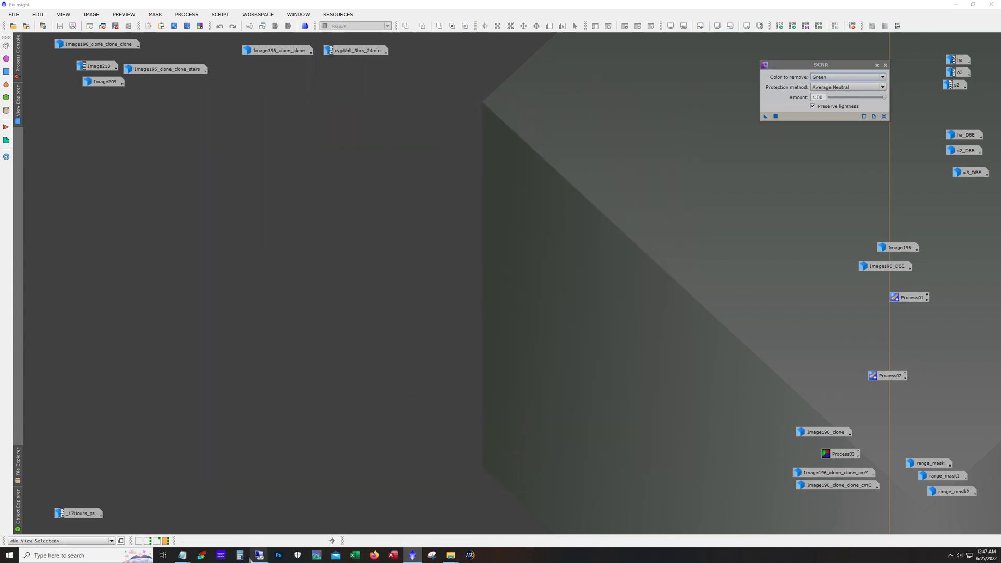
Bring the Notepad notes forward, moving the window up and right and enlarging it.
{"action": "mouse_move", "coordinate": [185, 556]}
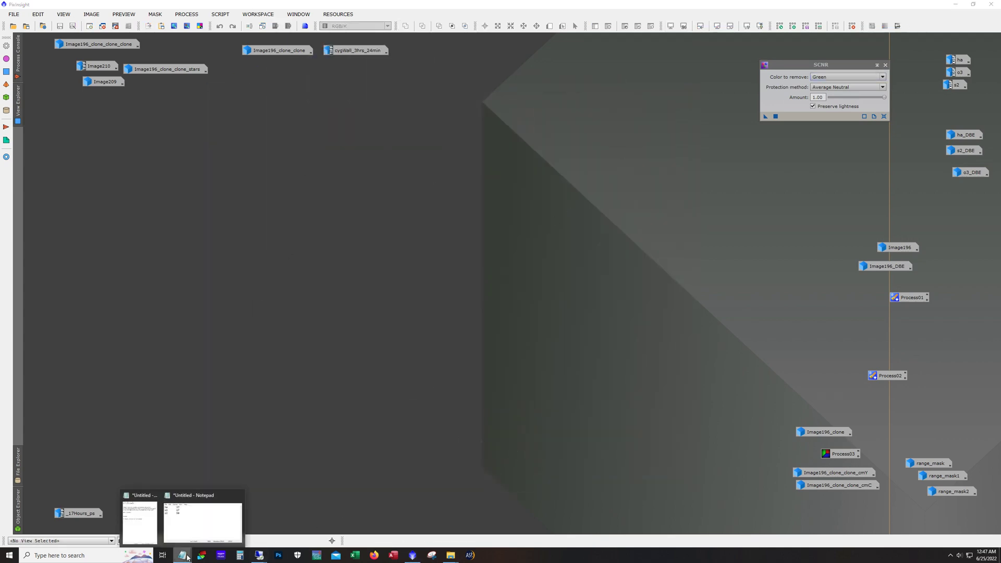
{"action": "left_click", "coordinate": [193, 528]}
{"action": "left_click_drag", "start_coordinate": [170, 190], "coordinate": [296, 126]}
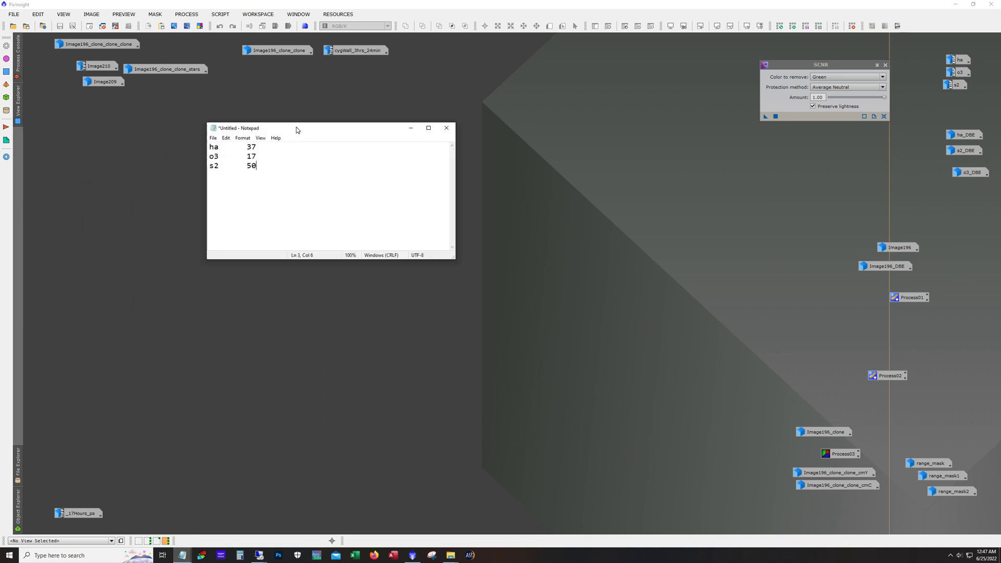
{"action": "left_click_drag", "start_coordinate": [454, 259], "coordinate": [550, 360]}
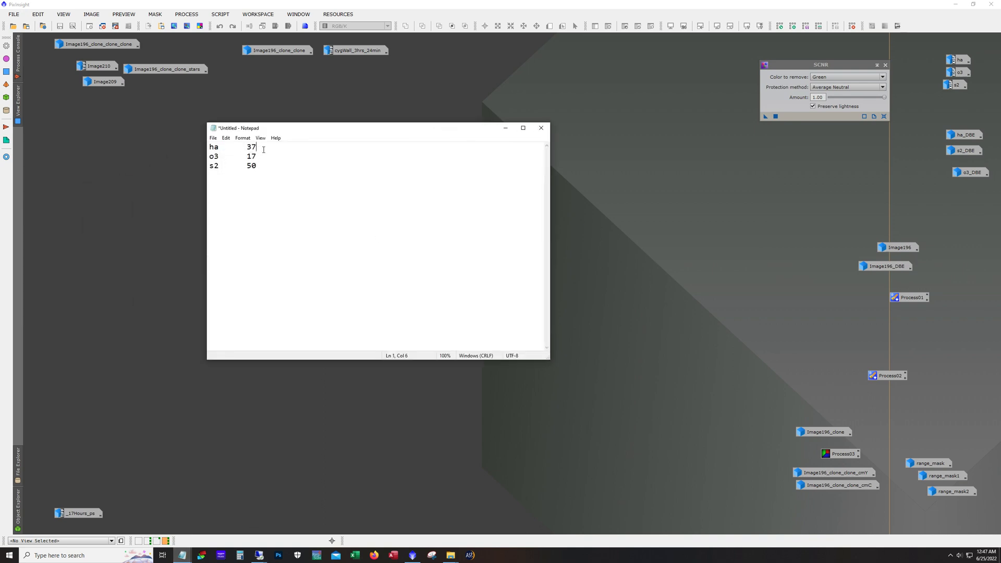
Select the ha 37 and s2 50 values in the notes.
{"action": "left_click_drag", "start_coordinate": [262, 148], "coordinate": [210, 147]}
{"action": "left_click", "coordinate": [225, 179]}
{"action": "left_click", "coordinate": [264, 150]}
{"action": "mouse_move", "coordinate": [263, 151]}
{"action": "left_mouse_down"}
{"action": "mouse_move", "coordinate": [247, 148]}
{"action": "mouse_move", "coordinate": [248, 156]}
{"action": "left_mouse_up"}
{"action": "left_click", "coordinate": [263, 167]}
{"action": "left_click_drag", "start_coordinate": [263, 166], "coordinate": [247, 166]}
{"action": "left_click_drag", "start_coordinate": [265, 175], "coordinate": [220, 147]}
{"action": "left_click", "coordinate": [247, 166]}
Select the o3 17 line several times, ending with the s2 50 line selected.
{"action": "key", "text": "shift+Left"}
{"action": "key", "text": "shift+Left"}
{"action": "key", "text": "shift+Left"}
{"action": "key", "text": "shift+Left"}
{"action": "key", "text": "shift+Left"}
{"action": "left_click", "coordinate": [269, 161]}
{"action": "key", "text": "shift+Left"}
{"action": "key", "text": "shift+Left"}
{"action": "key", "text": "shift+Left"}
{"action": "key", "text": "shift+Left"}
{"action": "key", "text": "shift+Left"}
{"action": "left_click", "coordinate": [260, 164]}
{"action": "left_click_drag", "start_coordinate": [257, 157], "coordinate": [214, 163]}
{"action": "left_click", "coordinate": [272, 182]}
{"action": "left_click_drag", "start_coordinate": [258, 161], "coordinate": [211, 157]}
{"action": "left_click", "coordinate": [282, 183]}
{"action": "left_click_drag", "start_coordinate": [258, 157], "coordinate": [214, 147]}
{"action": "left_click", "coordinate": [272, 171]}
{"action": "left_click_drag", "start_coordinate": [258, 172], "coordinate": [209, 168]}
{"action": "left_click", "coordinate": [506, 128]}
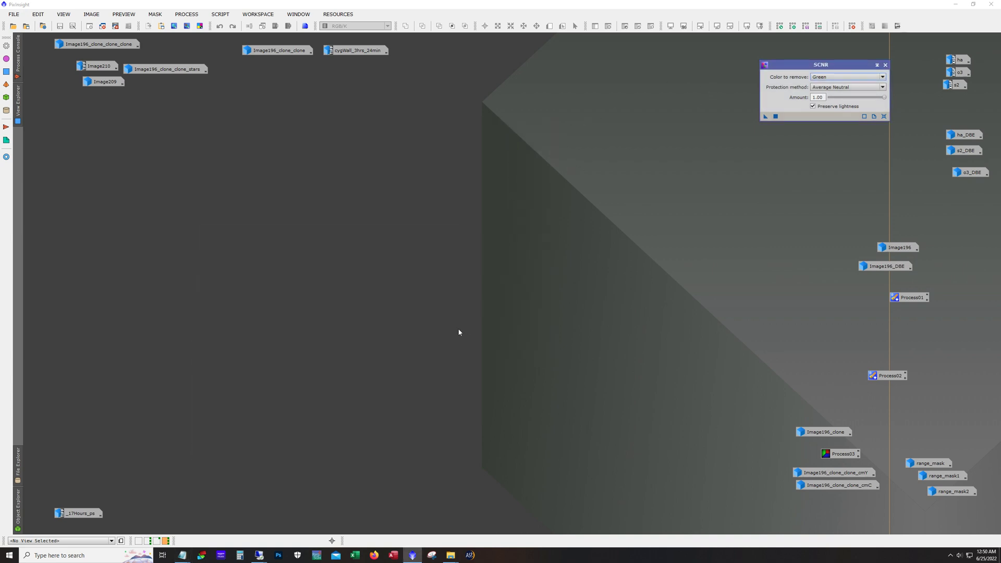
Open the ha and o3 master frames, enlarging and zooming into the o3 frame.
{"action": "double_click", "coordinate": [959, 60]}
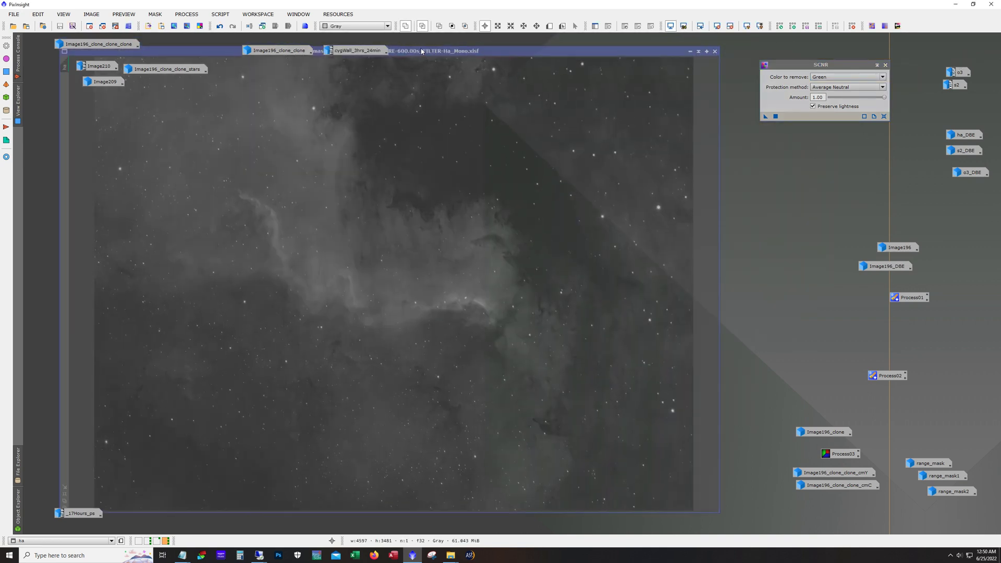
{"action": "left_click_drag", "start_coordinate": [421, 42], "coordinate": [431, 53]}
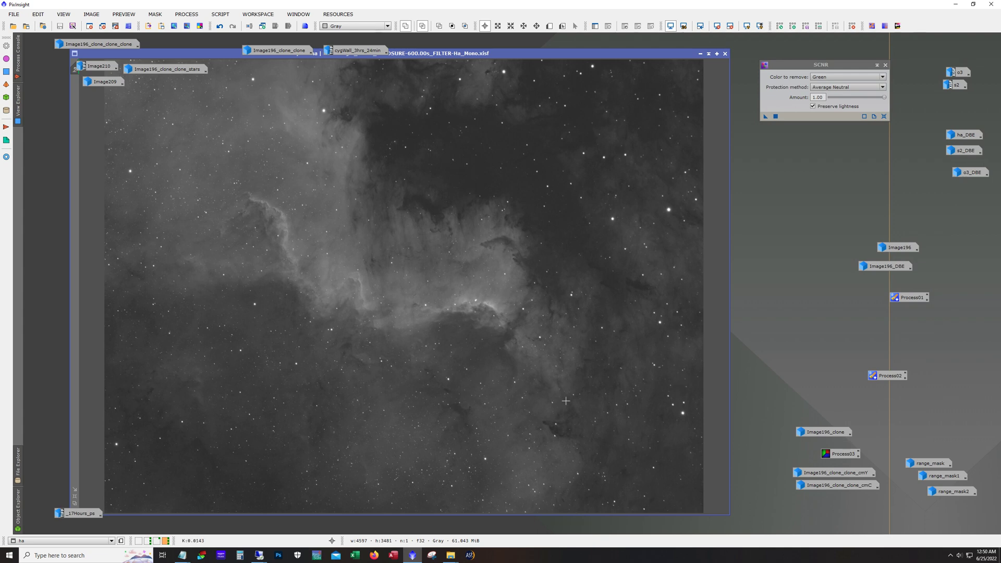
{"action": "double_click", "coordinate": [958, 73]}
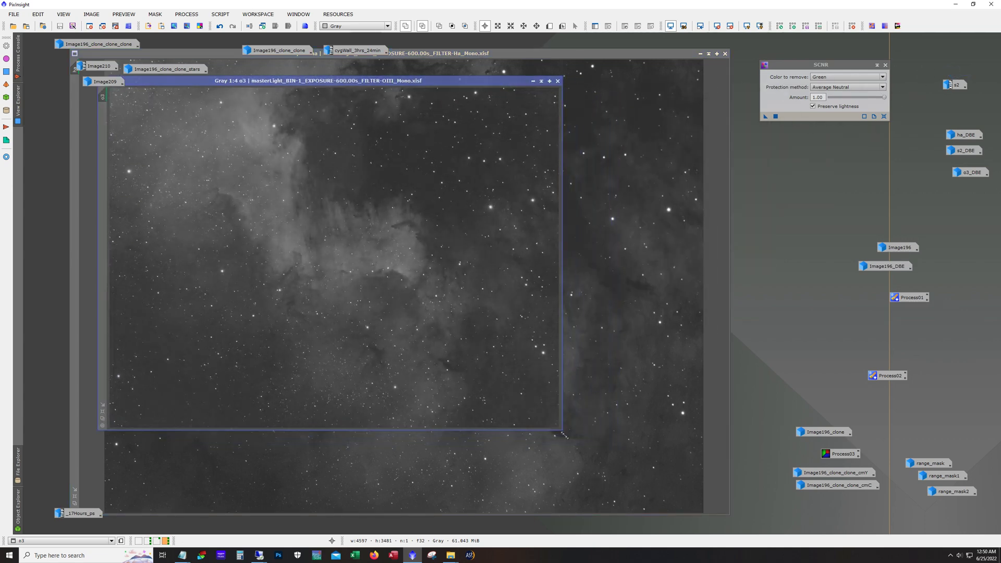
{"action": "left_click_drag", "start_coordinate": [564, 435], "coordinate": [722, 515]}
{"action": "scroll", "coordinate": [687, 464], "scroll_direction": "up", "scroll_amount": 1}
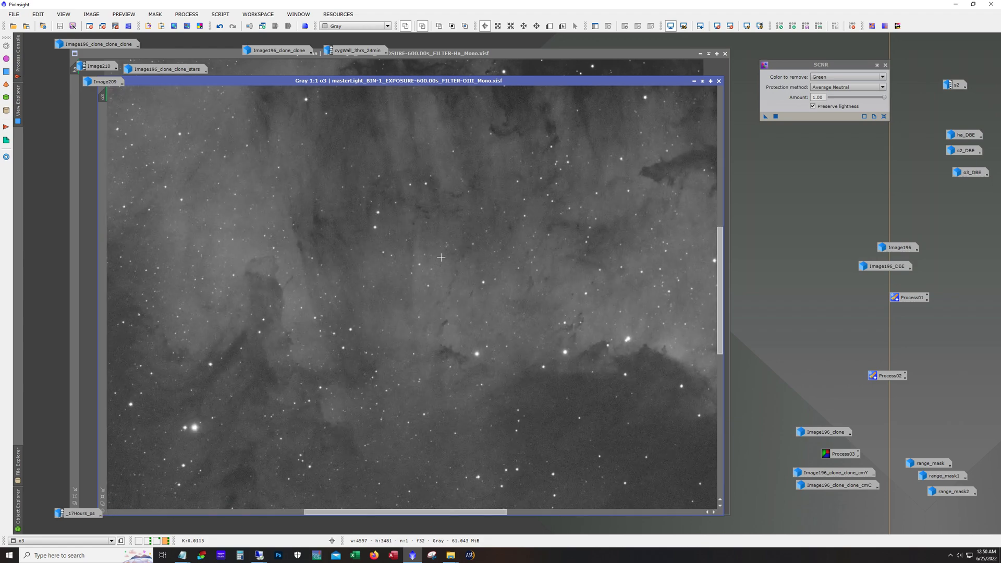
{"action": "scroll", "coordinate": [430, 271], "scroll_direction": "up", "scroll_amount": 1}
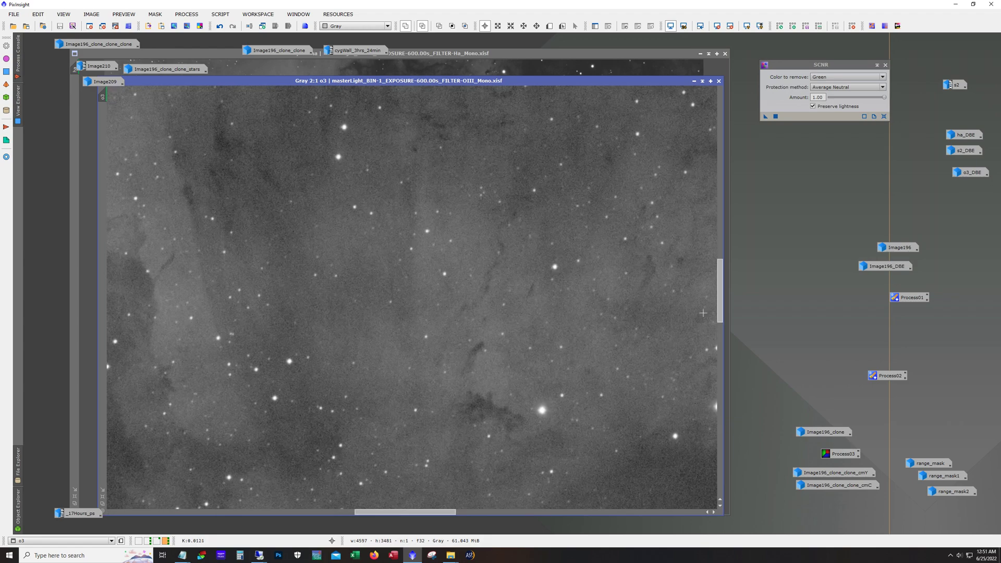
{"action": "left_click_drag", "start_coordinate": [720, 314], "coordinate": [721, 408]}
{"action": "scroll", "coordinate": [678, 234], "scroll_direction": "down", "scroll_amount": 3}
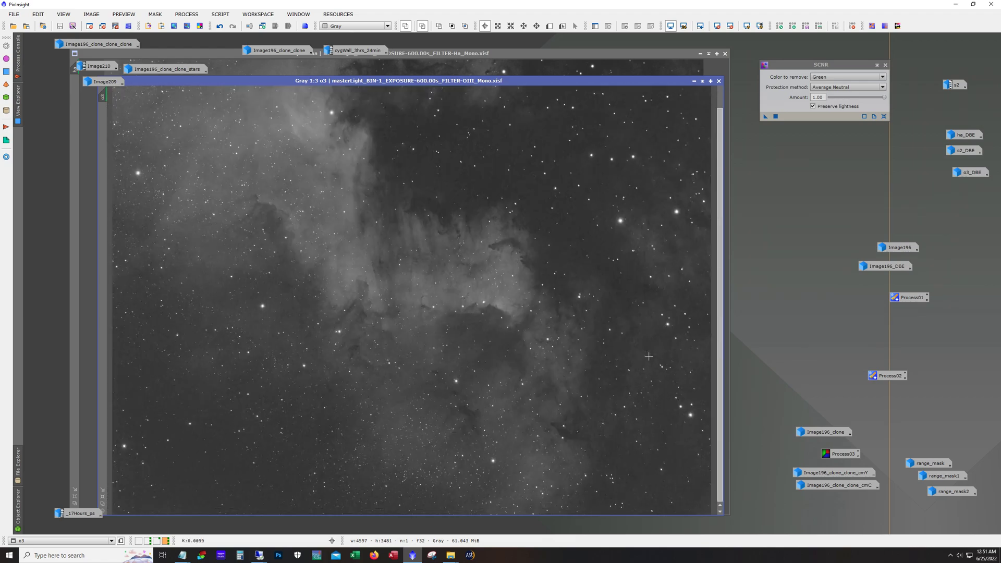
Open the s2 master frame, enlarge its window and zoom in to inspect it.
{"action": "double_click", "coordinate": [957, 88]}
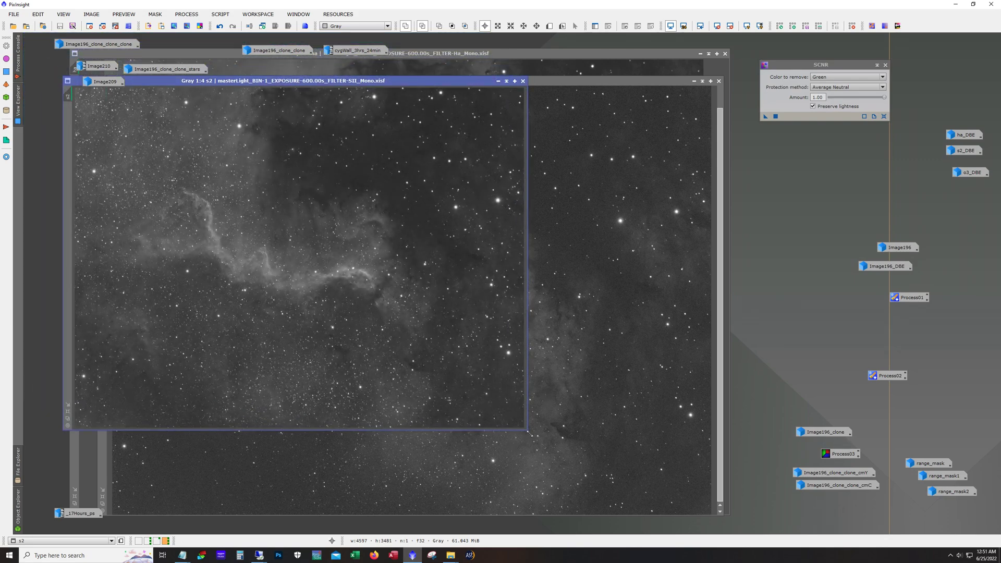
{"action": "left_click_drag", "start_coordinate": [524, 432], "coordinate": [735, 515]}
{"action": "scroll", "coordinate": [492, 342], "scroll_direction": "up", "scroll_amount": 2}
{"action": "scroll", "coordinate": [492, 343], "scroll_direction": "up", "scroll_amount": 1}
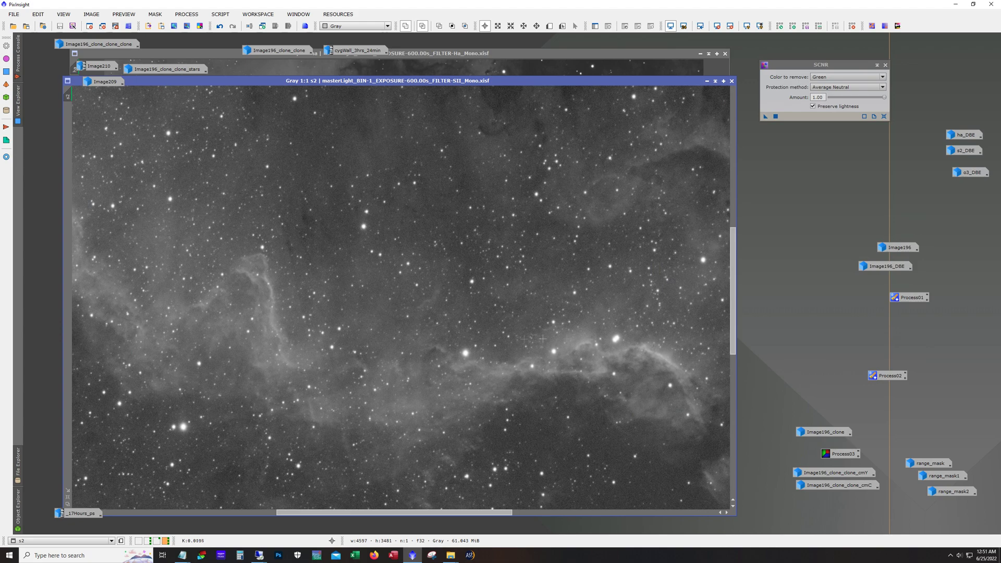
{"action": "left_click_drag", "start_coordinate": [733, 331], "coordinate": [734, 395]}
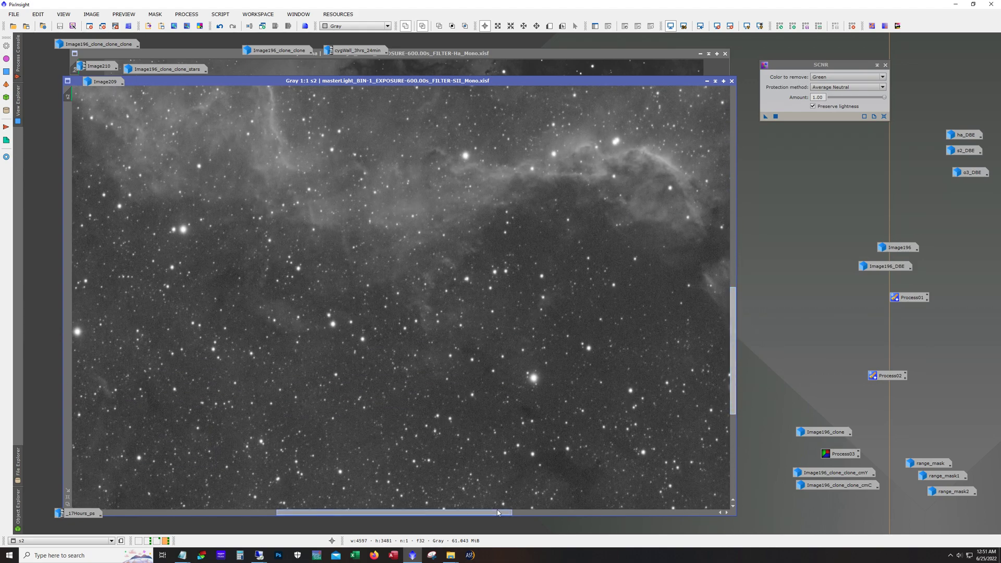
{"action": "left_click_drag", "start_coordinate": [498, 512], "coordinate": [593, 523]}
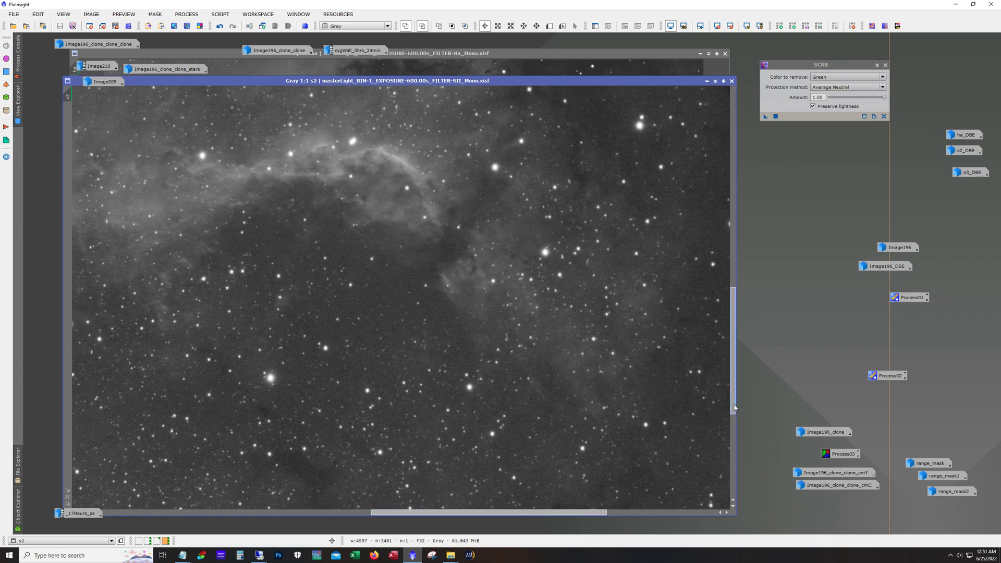
{"action": "left_click_drag", "start_coordinate": [734, 407], "coordinate": [732, 179]}
{"action": "scroll", "coordinate": [445, 337], "scroll_direction": "down", "scroll_amount": 2}
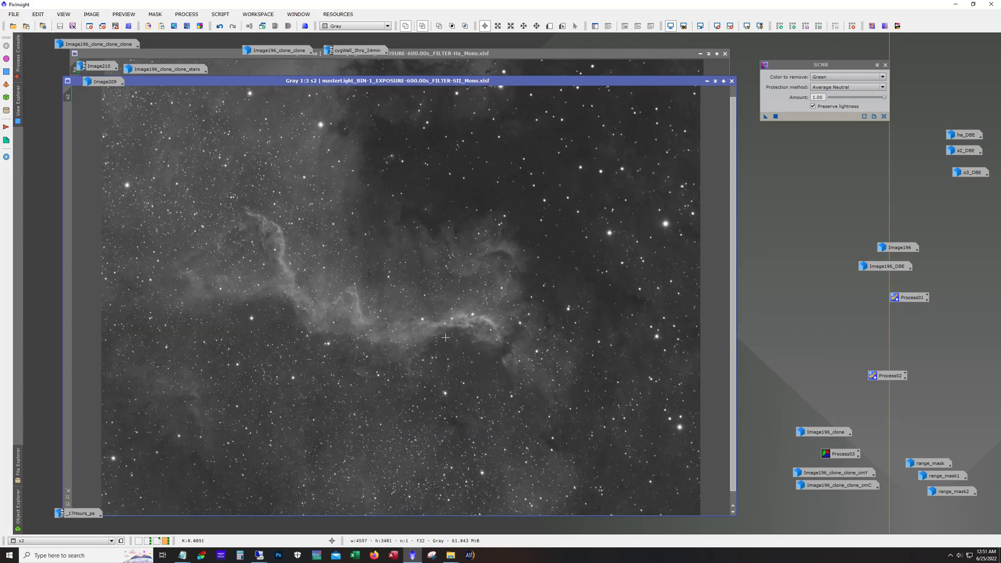
Iconize the s2, ha and o3 frames and open the ha_DBE image.
{"action": "left_click", "coordinate": [707, 81]}
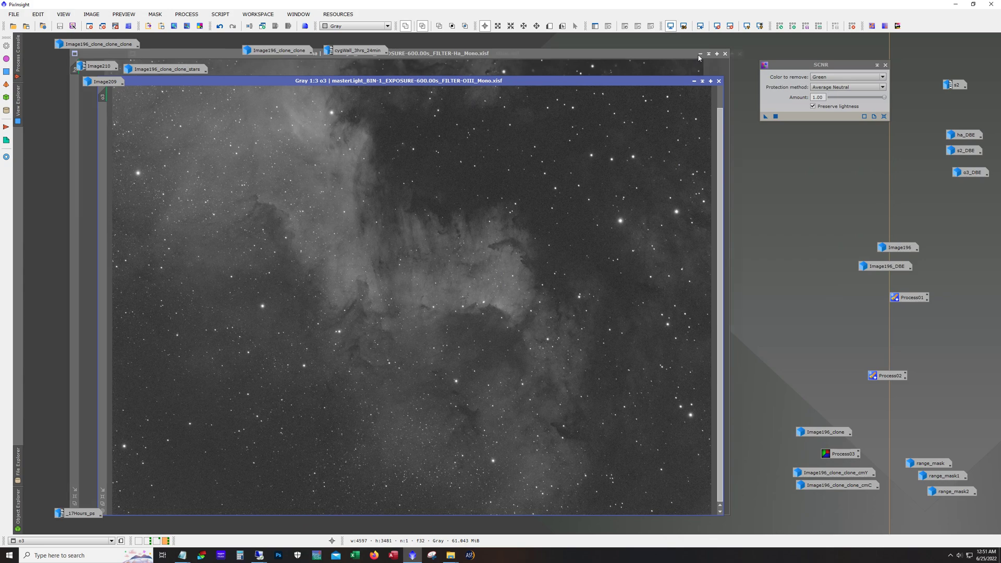
{"action": "left_click", "coordinate": [701, 53]}
{"action": "left_click", "coordinate": [694, 81]}
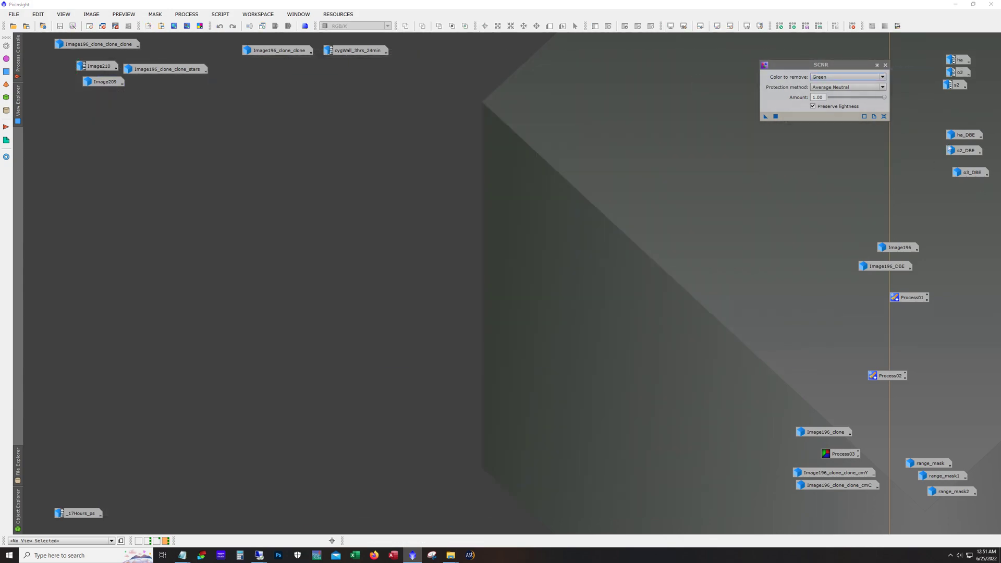
{"action": "double_click", "coordinate": [962, 134]}
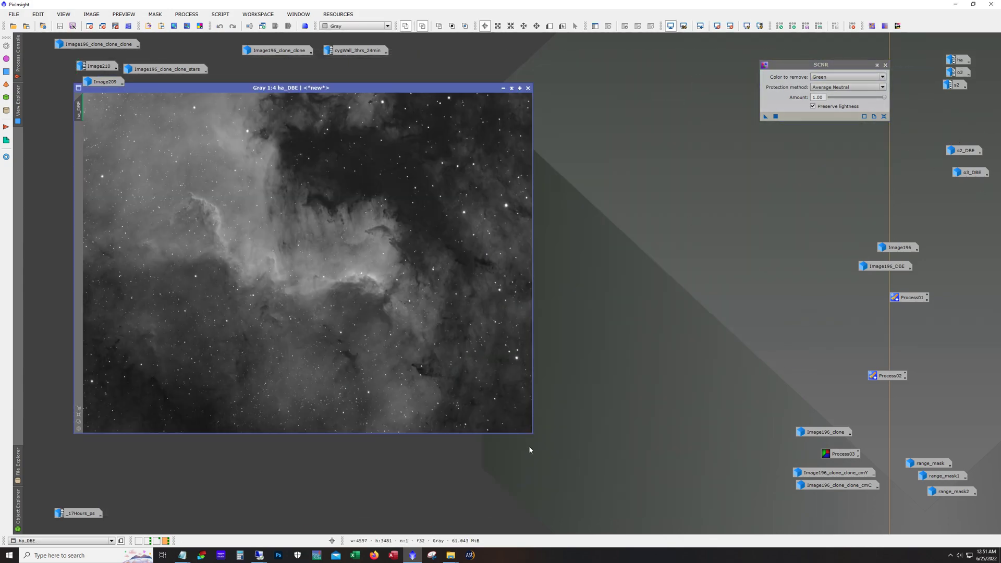
{"action": "double_click", "coordinate": [954, 151]}
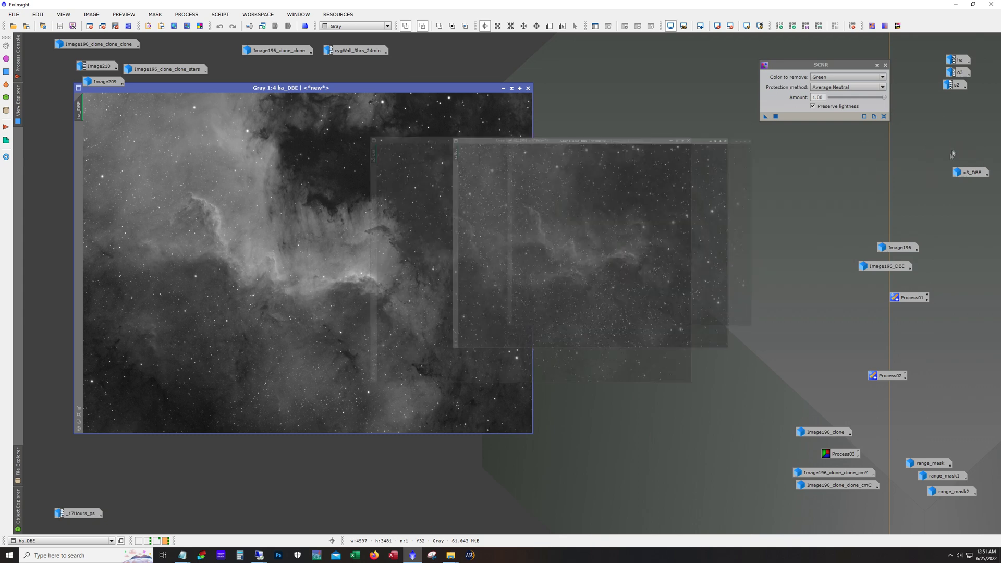
{"action": "double_click", "coordinate": [977, 171]}
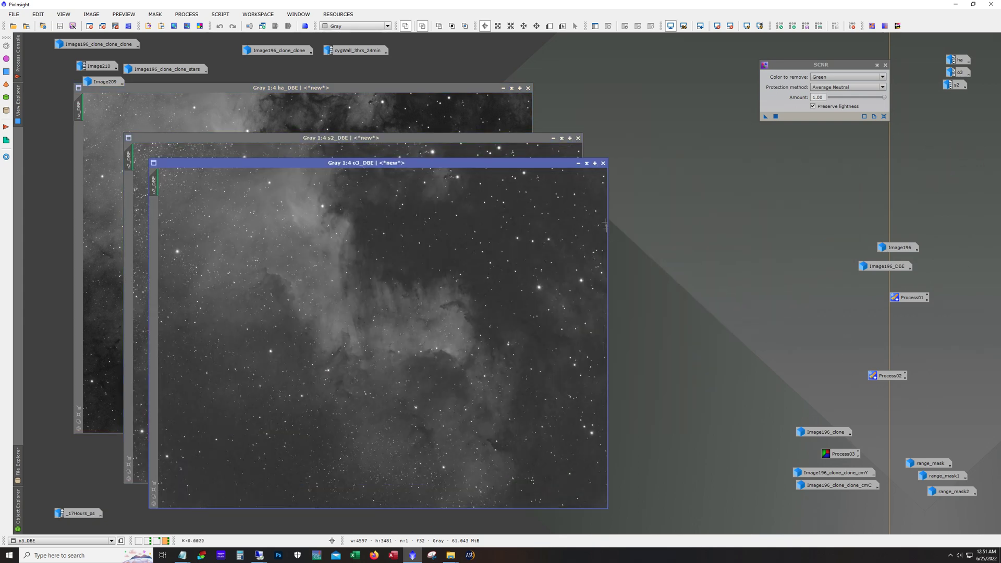
{"action": "left_click", "coordinate": [578, 163]}
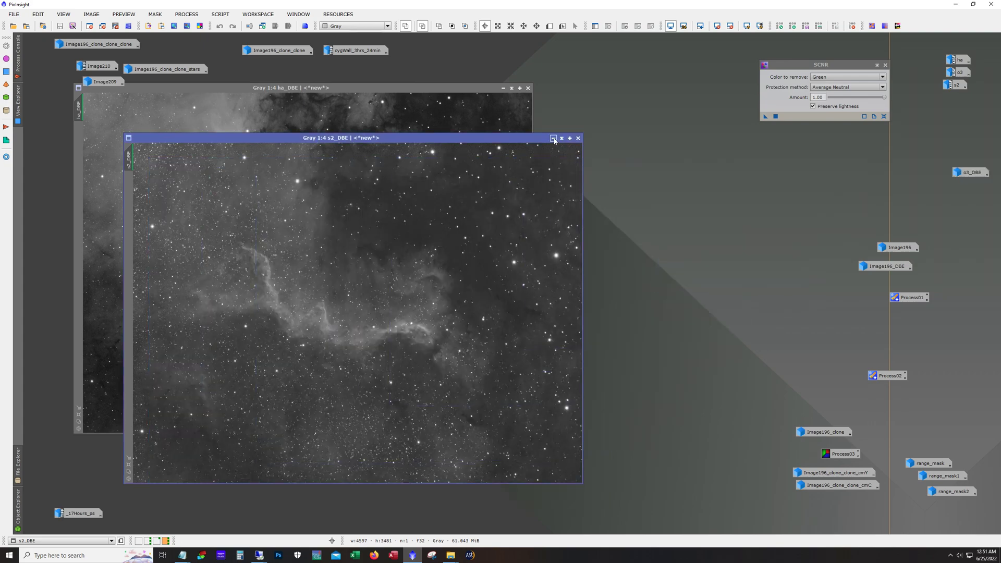
{"action": "left_click", "coordinate": [553, 138]}
{"action": "left_click", "coordinate": [504, 89]}
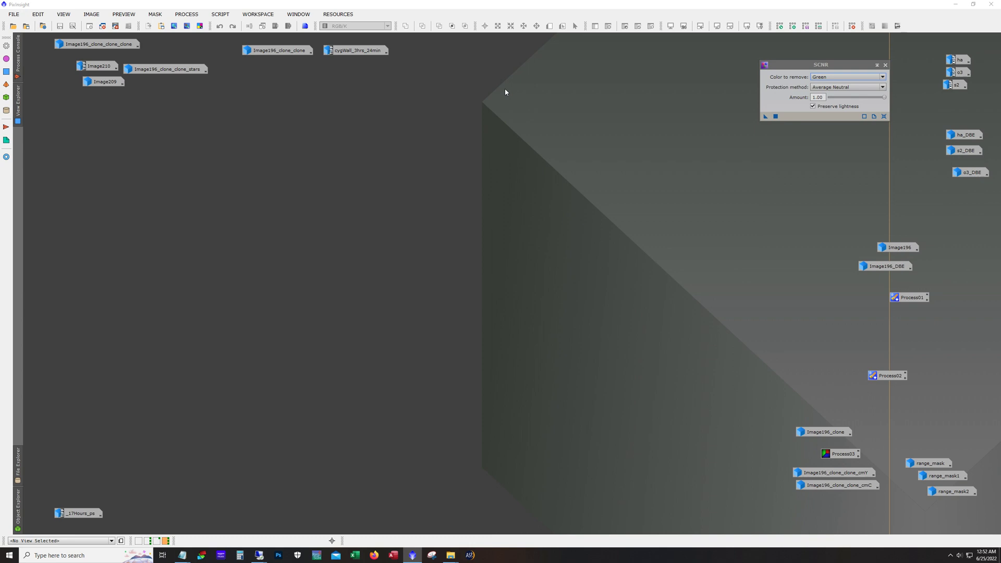
{"action": "double_click", "coordinate": [898, 247]}
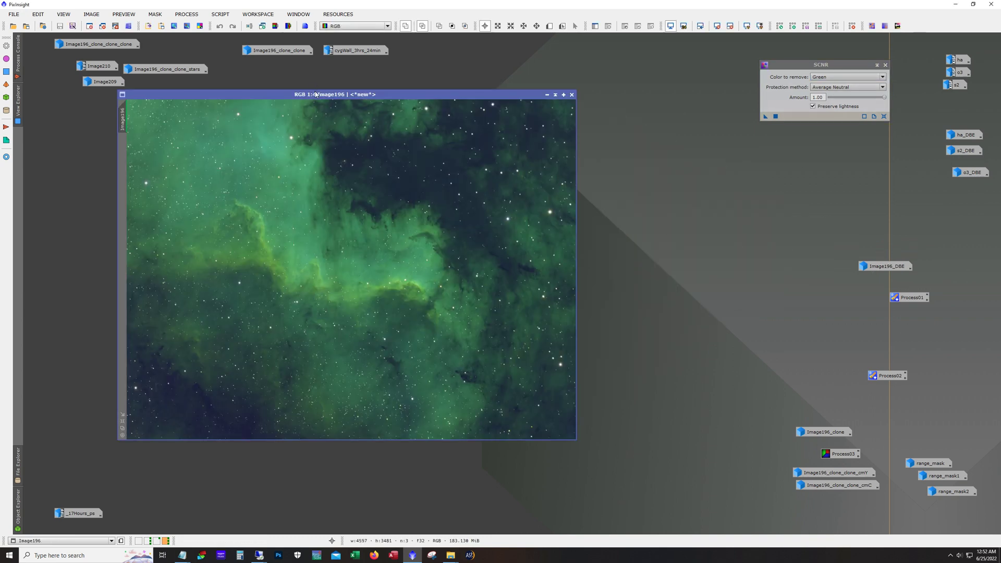
{"action": "left_click_drag", "start_coordinate": [316, 95], "coordinate": [298, 106]}
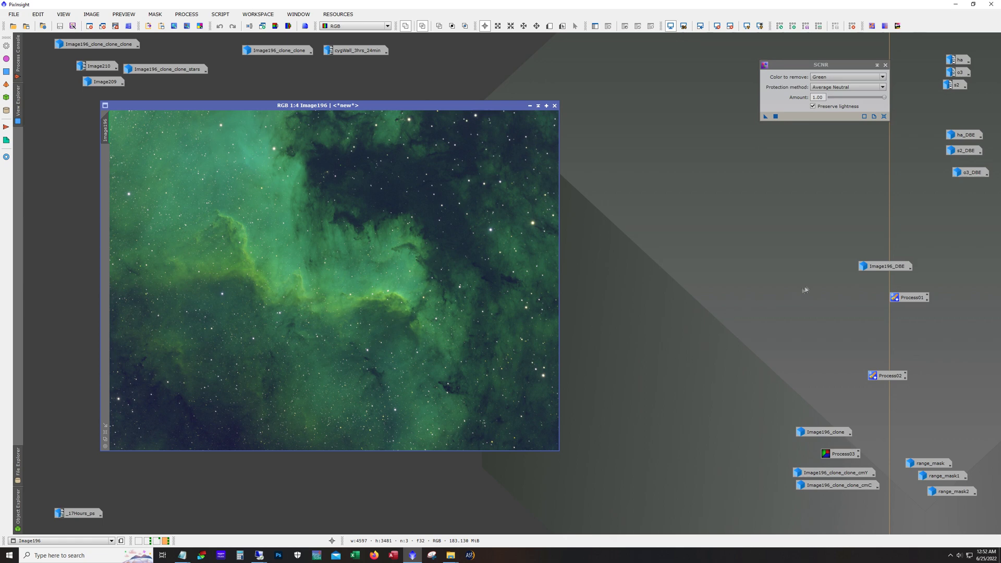
{"action": "double_click", "coordinate": [887, 267]}
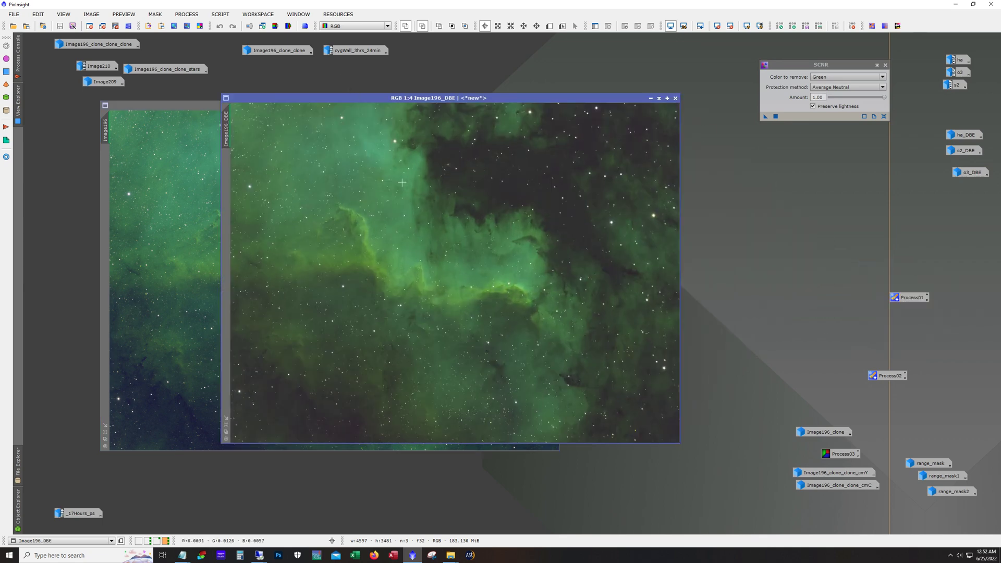
Arrange Image196_DBE beside Image196 and zoom in to compare them.
{"action": "left_click_drag", "start_coordinate": [438, 99], "coordinate": [493, 113]}
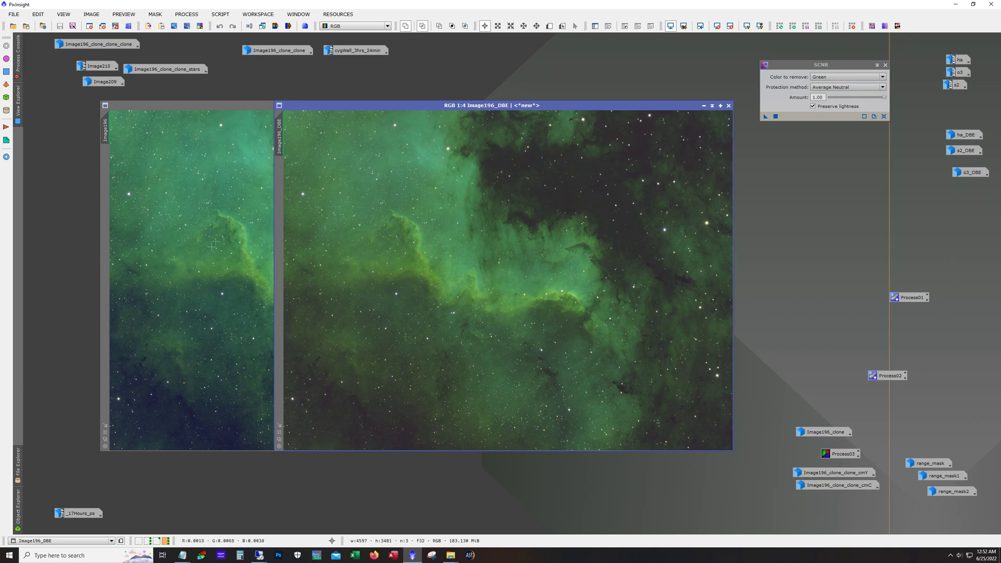
{"action": "mouse_move", "coordinate": [458, 107]}
{"action": "left_mouse_down"}
{"action": "mouse_move", "coordinate": [391, 182]}
{"action": "mouse_move", "coordinate": [469, 108]}
{"action": "left_mouse_up"}
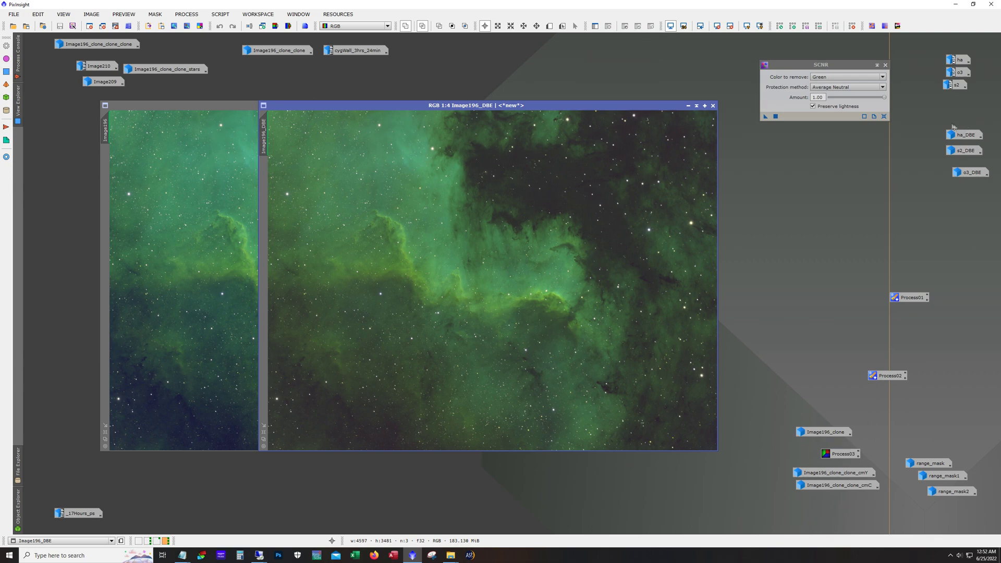
{"action": "left_click_drag", "start_coordinate": [953, 125], "coordinate": [991, 193]}
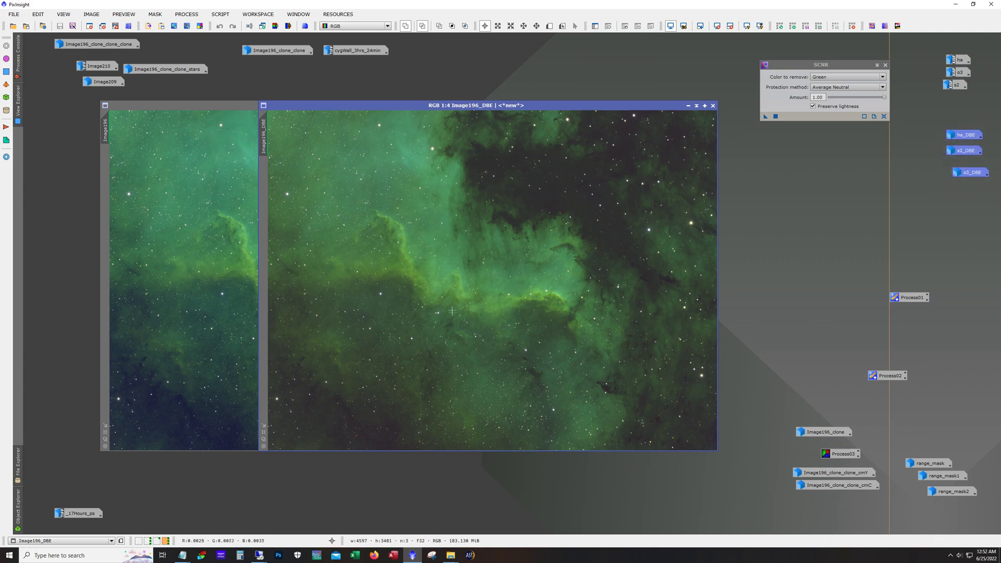
{"action": "left_click_drag", "start_coordinate": [507, 108], "coordinate": [708, 108]}
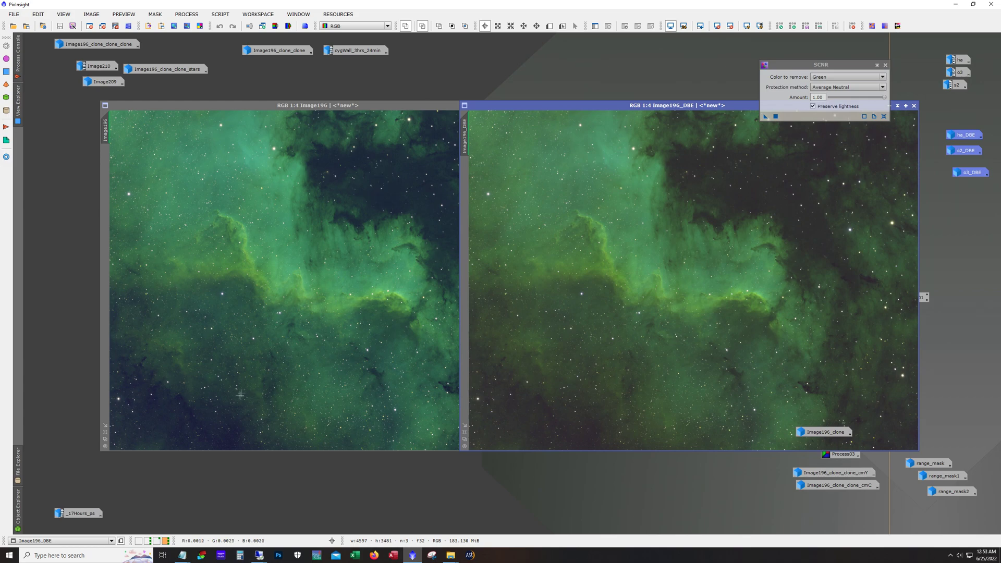
{"action": "scroll", "coordinate": [488, 278], "scroll_direction": "up", "scroll_amount": 3}
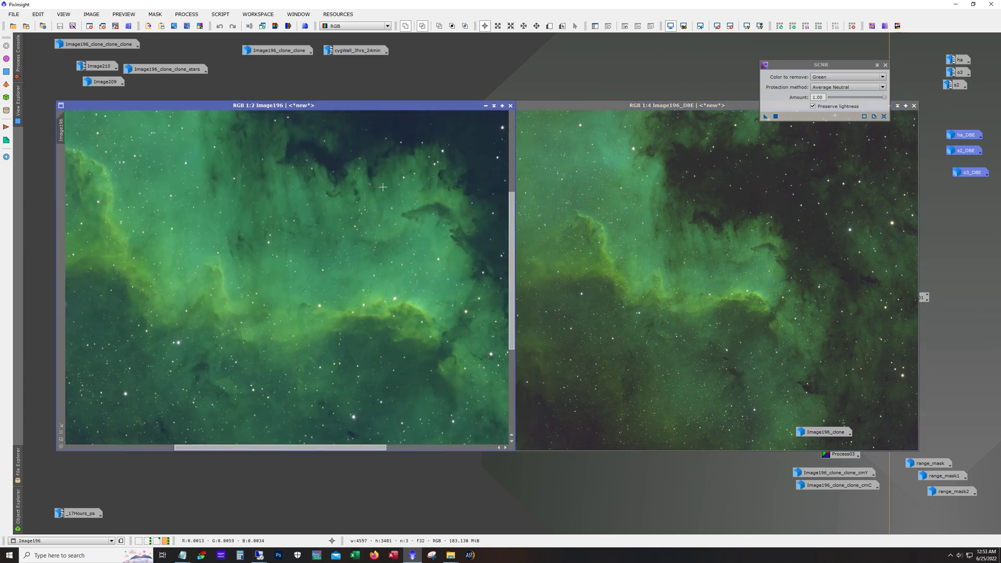
{"action": "left_click_drag", "start_coordinate": [511, 281], "coordinate": [523, 202]}
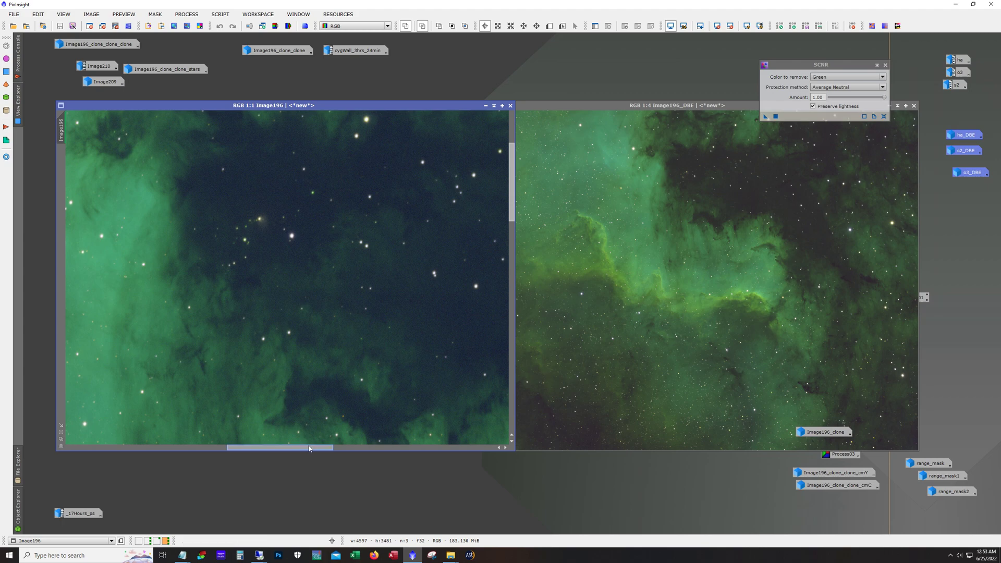
{"action": "left_click_drag", "start_coordinate": [309, 447], "coordinate": [395, 459]}
{"action": "scroll", "coordinate": [367, 390], "scroll_direction": "down", "scroll_amount": 3}
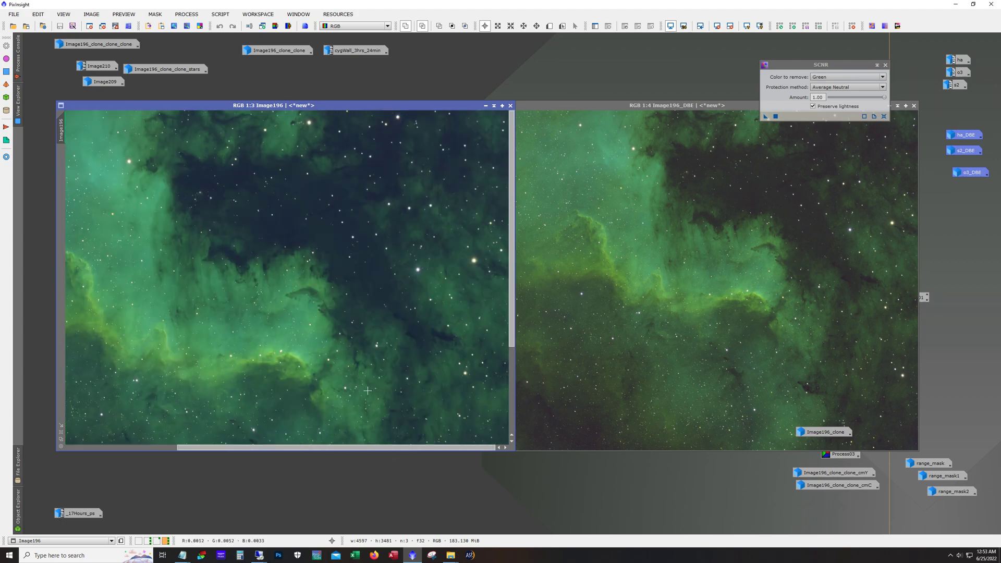
Iconize both images, opening ScreenTransferFunction with Ctrl+F12.
{"action": "left_click_drag", "start_coordinate": [690, 106], "coordinate": [474, 135]}
{"action": "left_click", "coordinate": [729, 134]}
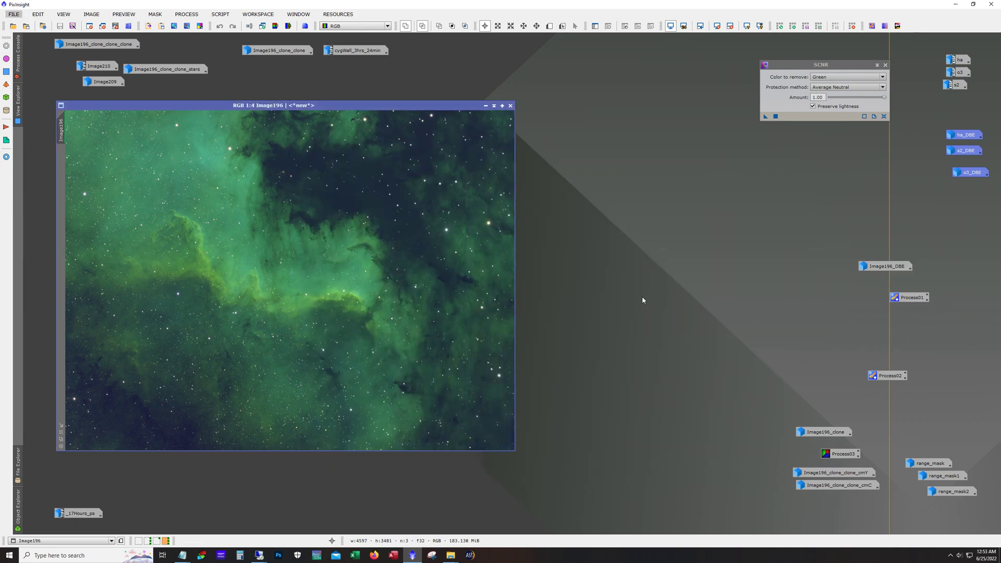
{"action": "key", "text": "ctrl+F12"}
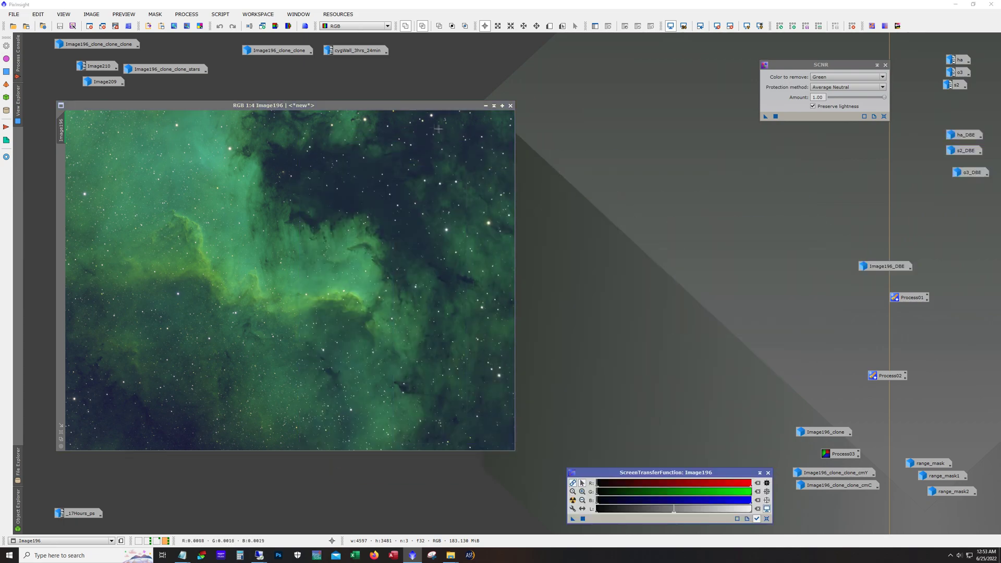
{"action": "left_click", "coordinate": [485, 106]}
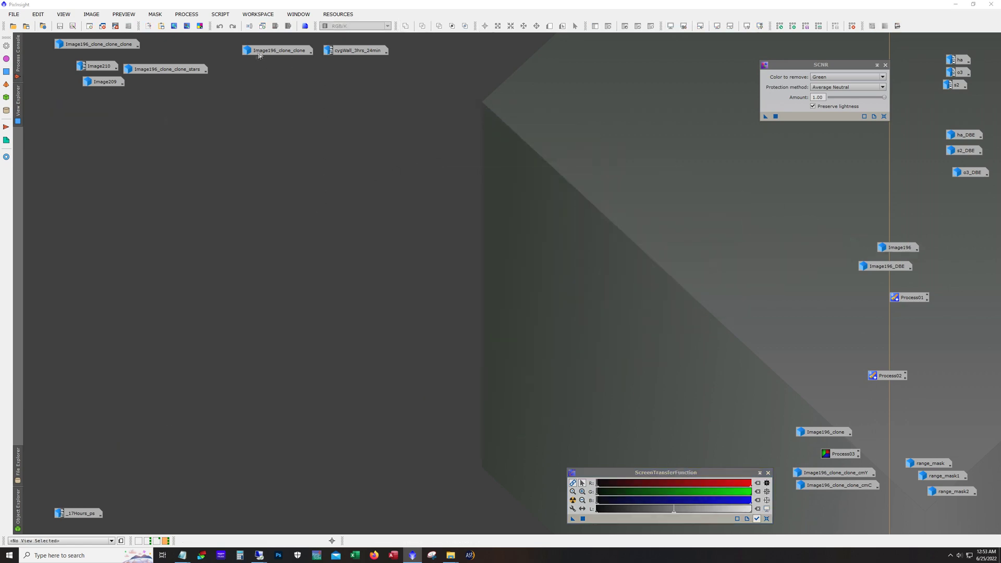
Open Image196_clone_clone and try STF auto-stretch with linked and unlinked channels.
{"action": "double_click", "coordinate": [260, 53]}
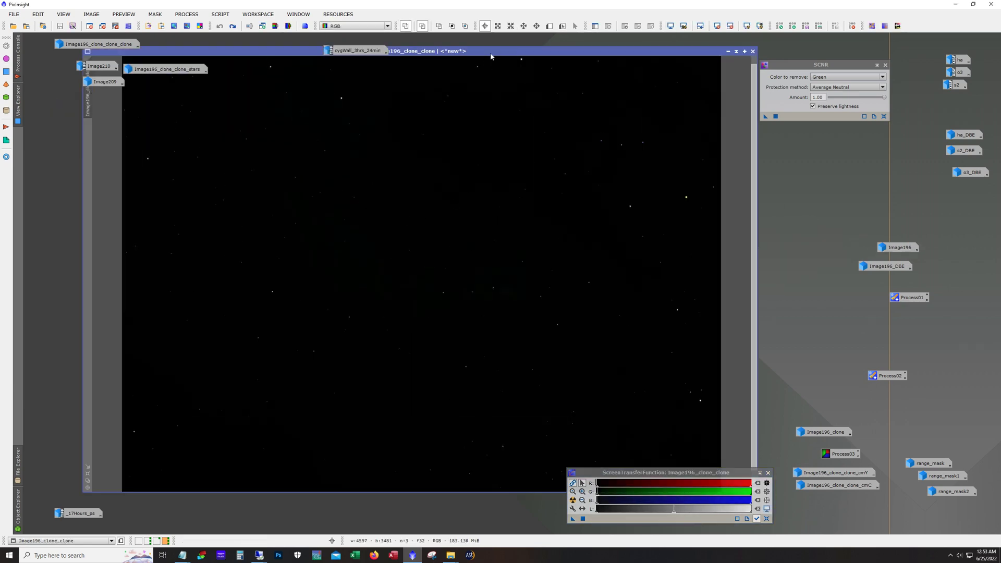
{"action": "left_click_drag", "start_coordinate": [491, 54], "coordinate": [481, 55]}
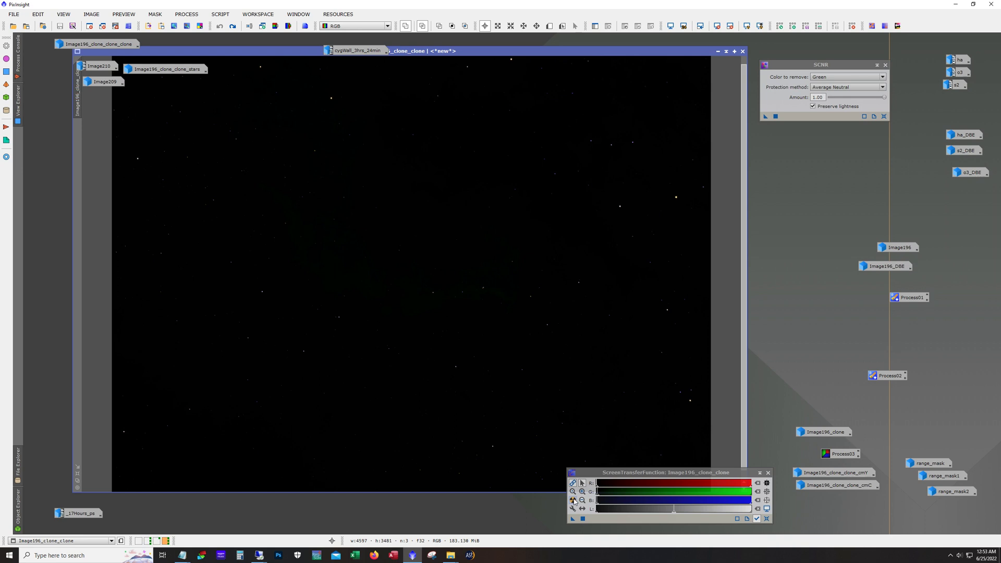
{"action": "left_click", "coordinate": [574, 500]}
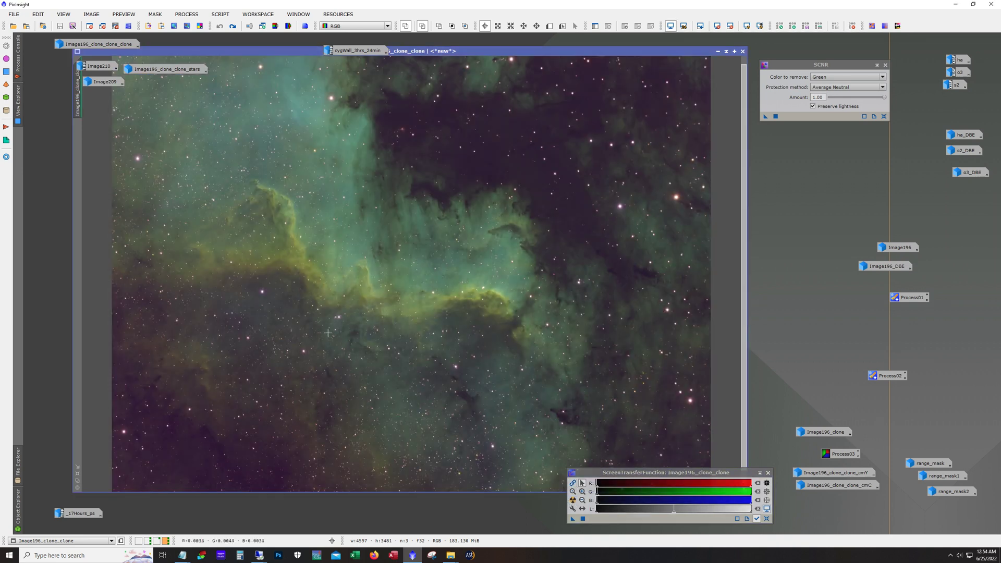
{"action": "left_click", "coordinate": [573, 483]}
{"action": "left_click", "coordinate": [573, 500]}
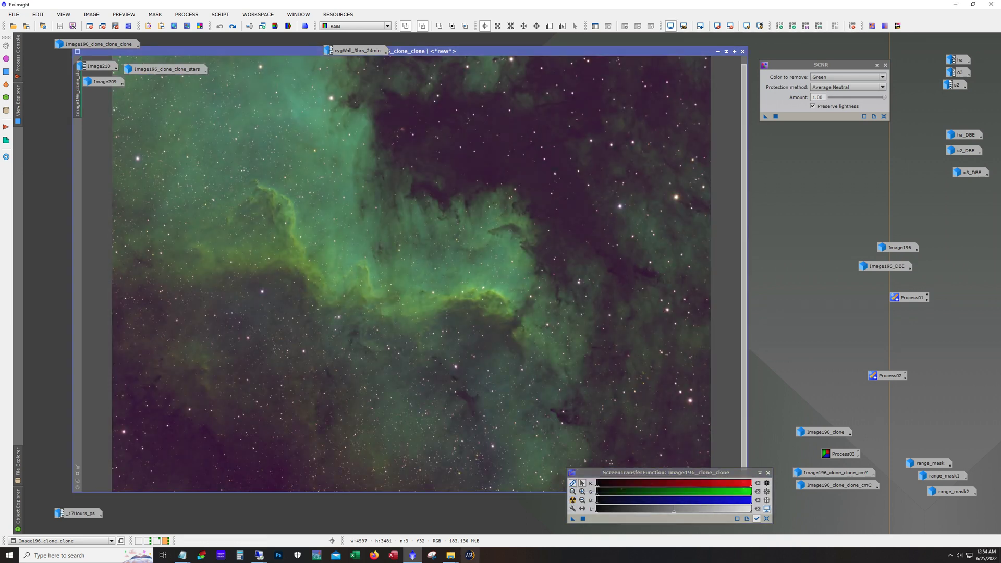
{"action": "left_click", "coordinate": [573, 484]}
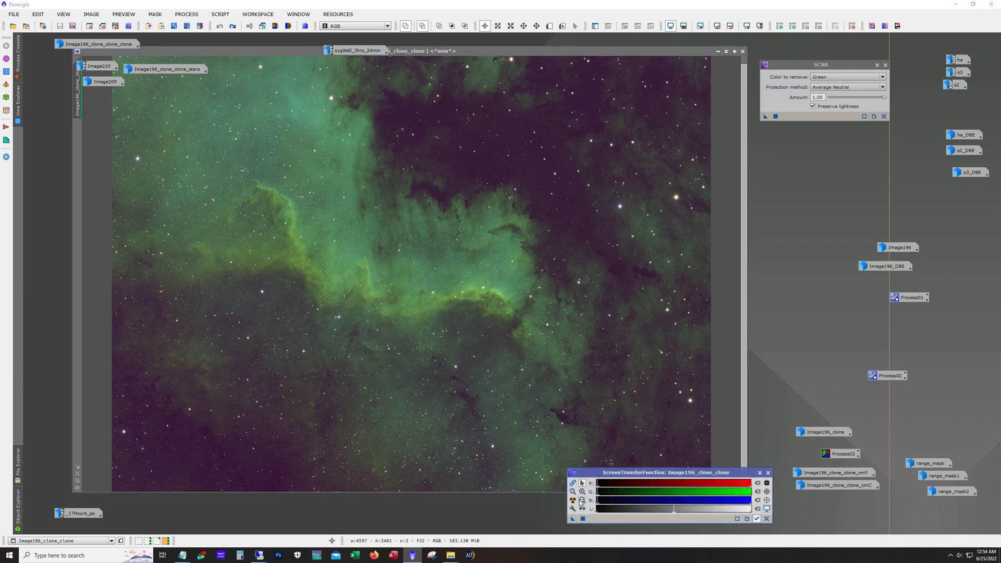
{"action": "left_click", "coordinate": [573, 500]}
{"action": "left_click", "coordinate": [403, 486]}
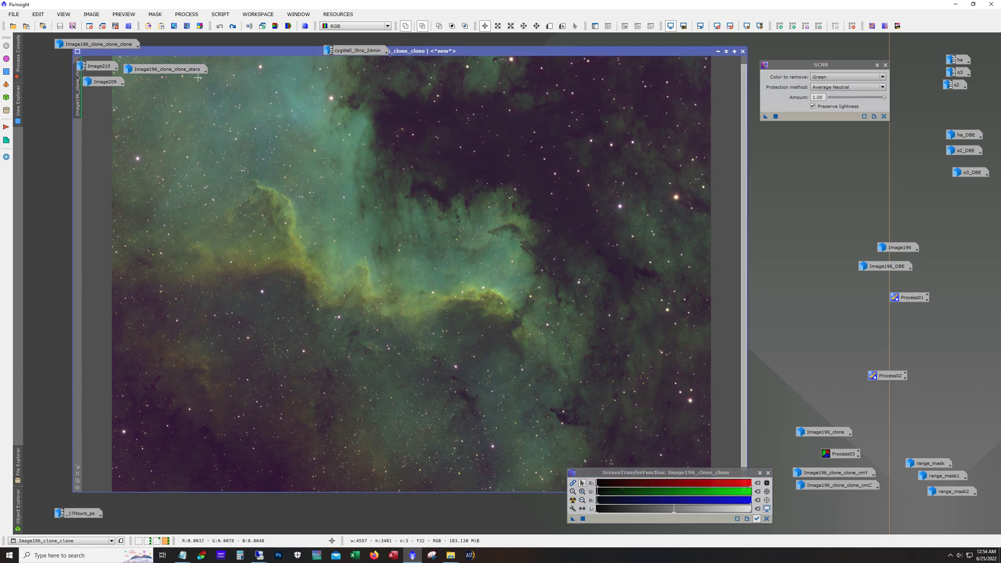
Undo and redo the last processing step, disable the STF display, and redo SCNR.
{"action": "left_click", "coordinate": [233, 27]}
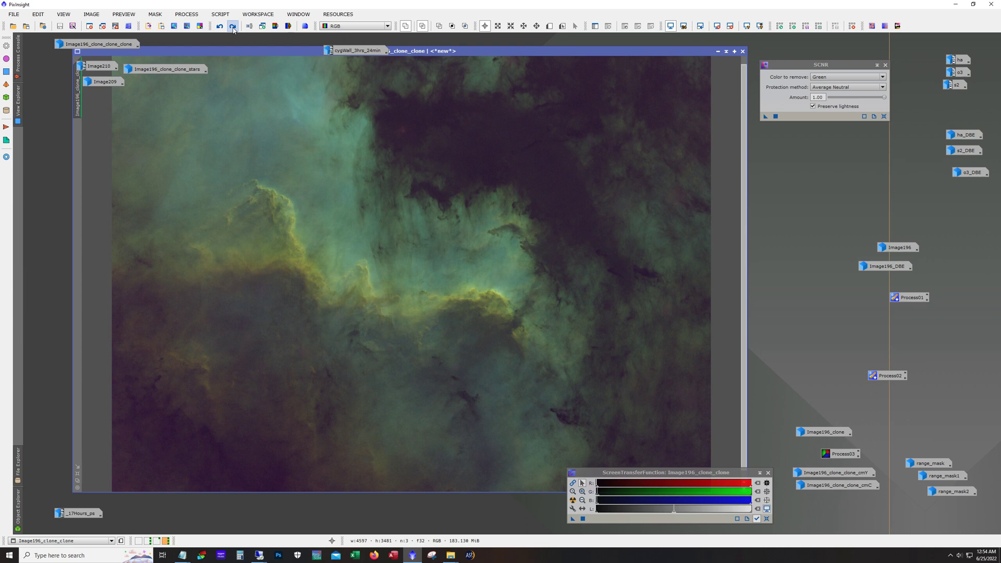
{"action": "left_click", "coordinate": [234, 29]}
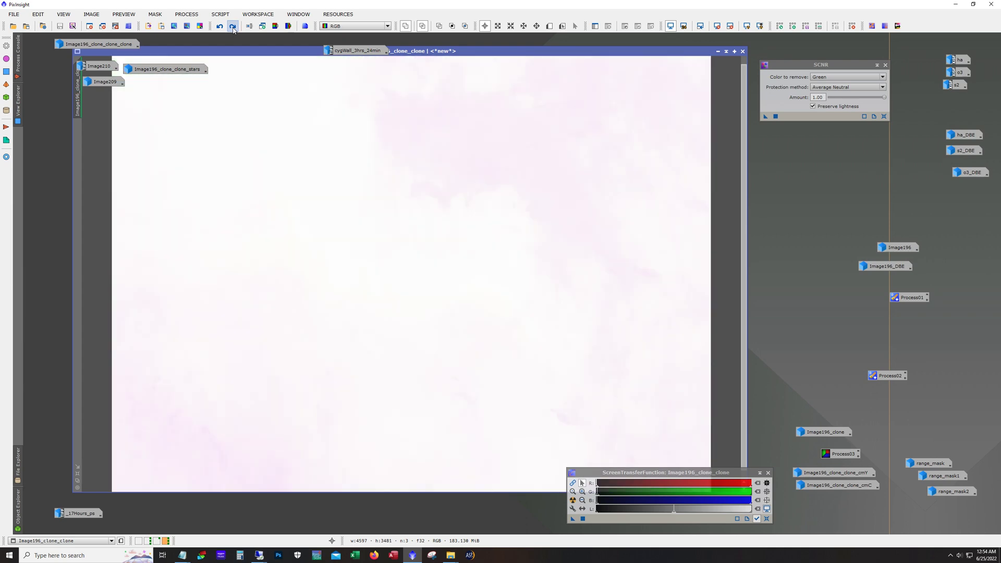
{"action": "key", "text": "ctrl+F12"}
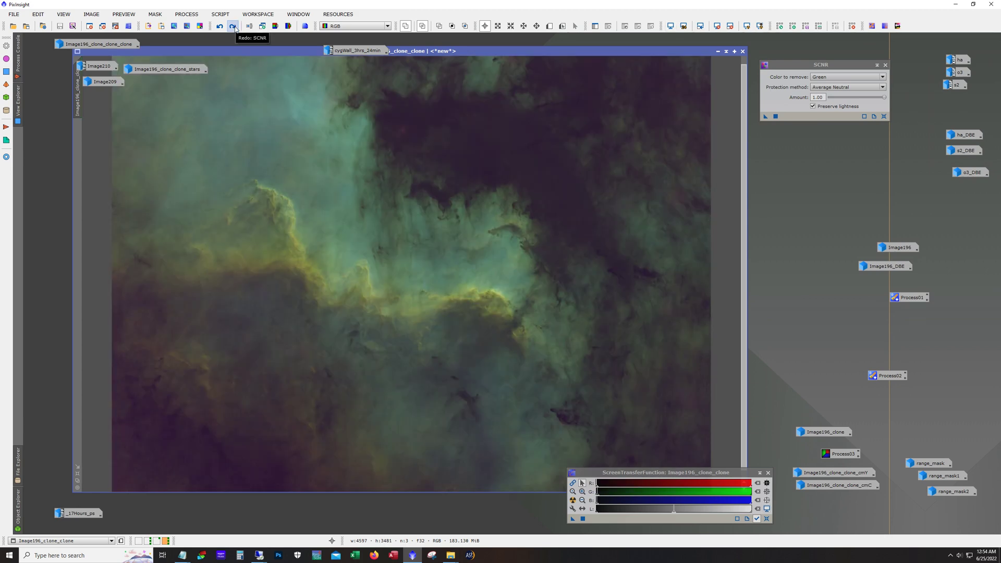
{"action": "left_click", "coordinate": [233, 26]}
Compare the image with and without SCNR, then redo SCNR and the mask application.
{"action": "left_click", "coordinate": [219, 26]}
{"action": "left_click", "coordinate": [233, 26]}
{"action": "left_click", "coordinate": [232, 26]}
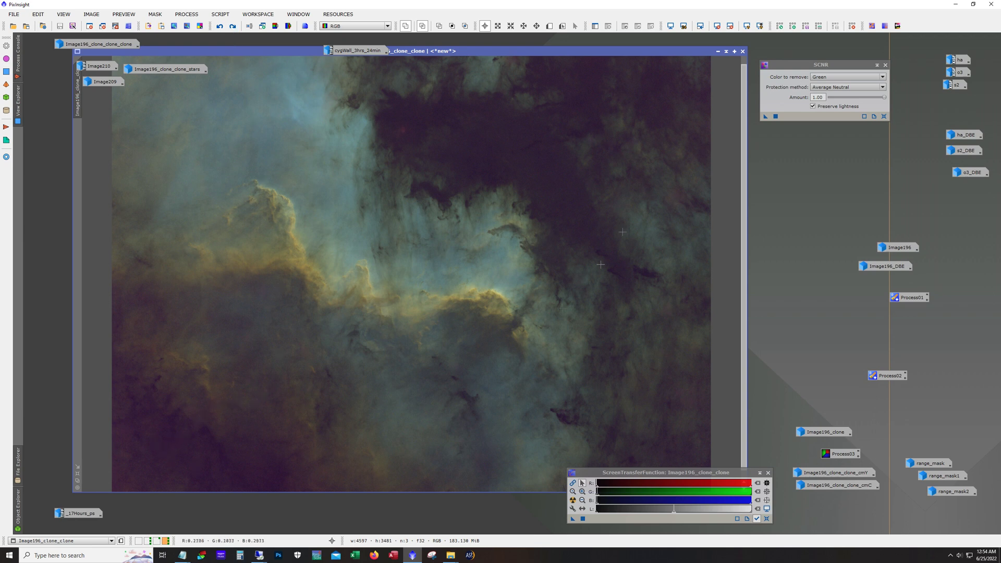
{"action": "left_click", "coordinate": [234, 26]}
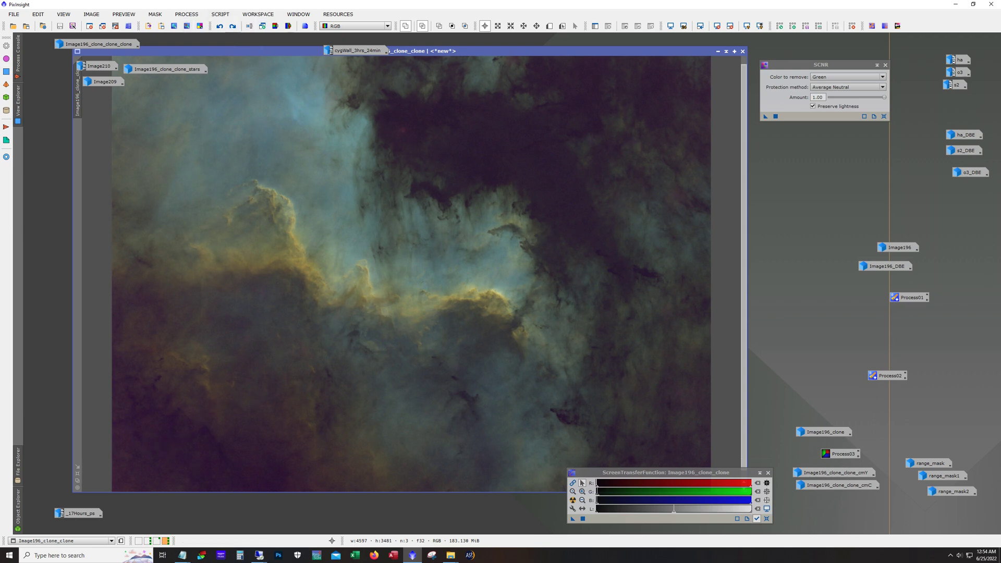
{"action": "left_click", "coordinate": [234, 27]}
{"action": "mouse_move", "coordinate": [83, 103]}
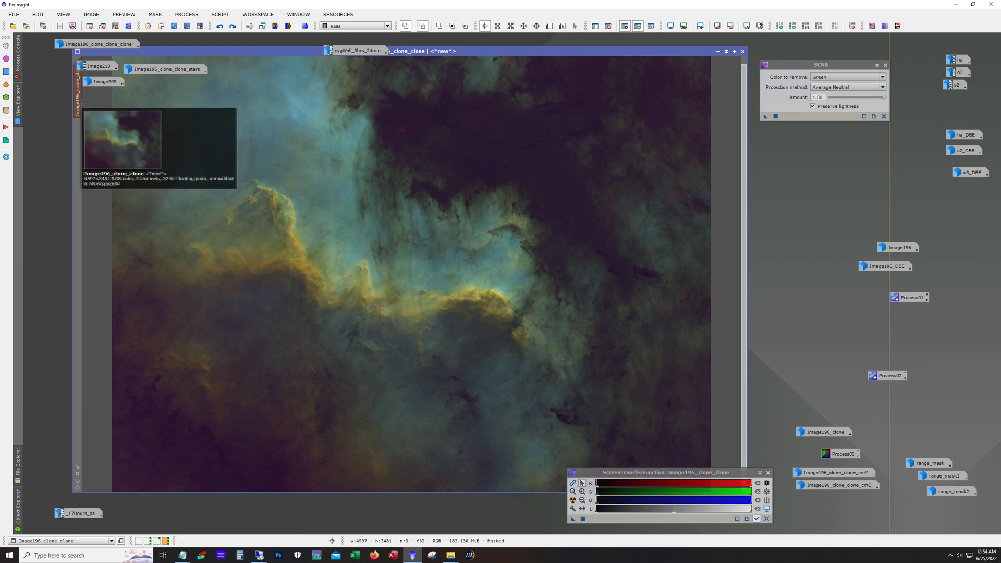
Toggle the mask overlay on and off, and compare the colour adjustment with undo/redo.
{"action": "left_click", "coordinate": [650, 27]}
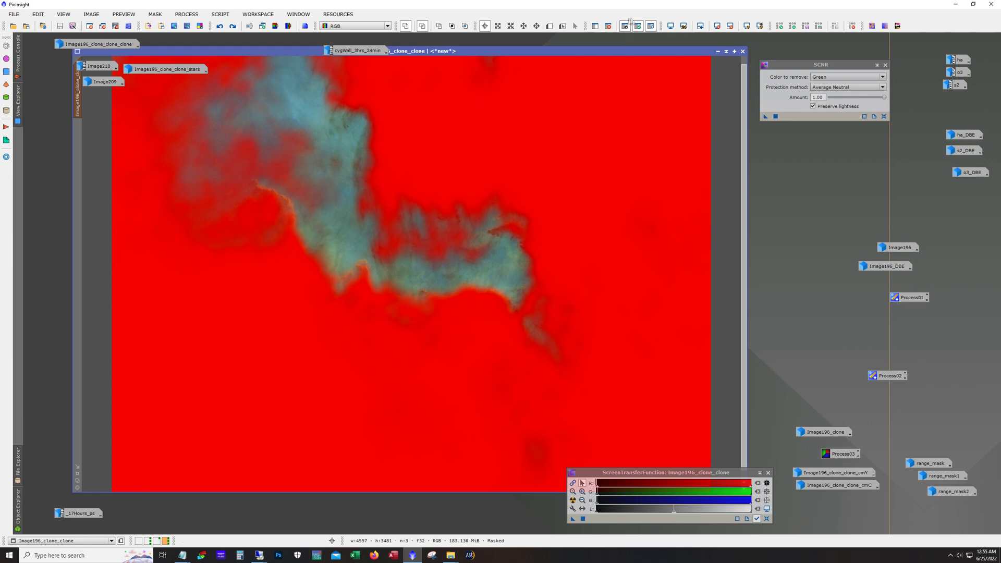
{"action": "left_click", "coordinate": [651, 25]}
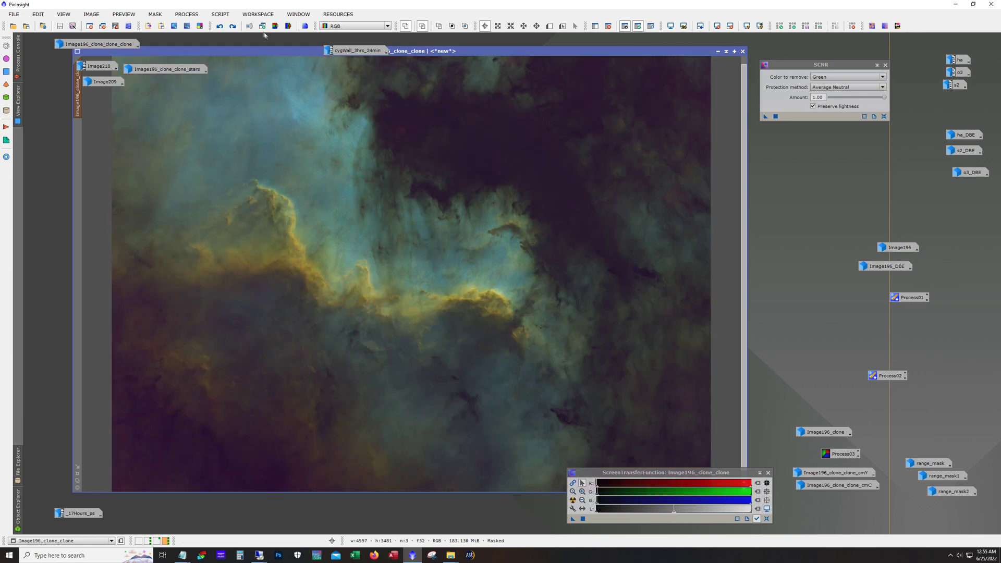
{"action": "left_click", "coordinate": [235, 27]}
{"action": "left_click", "coordinate": [220, 27]}
{"action": "left_click", "coordinate": [232, 28]}
Redo the remaining history: mask applied, mask removed, then green-cast removal.
{"action": "left_click", "coordinate": [233, 27]}
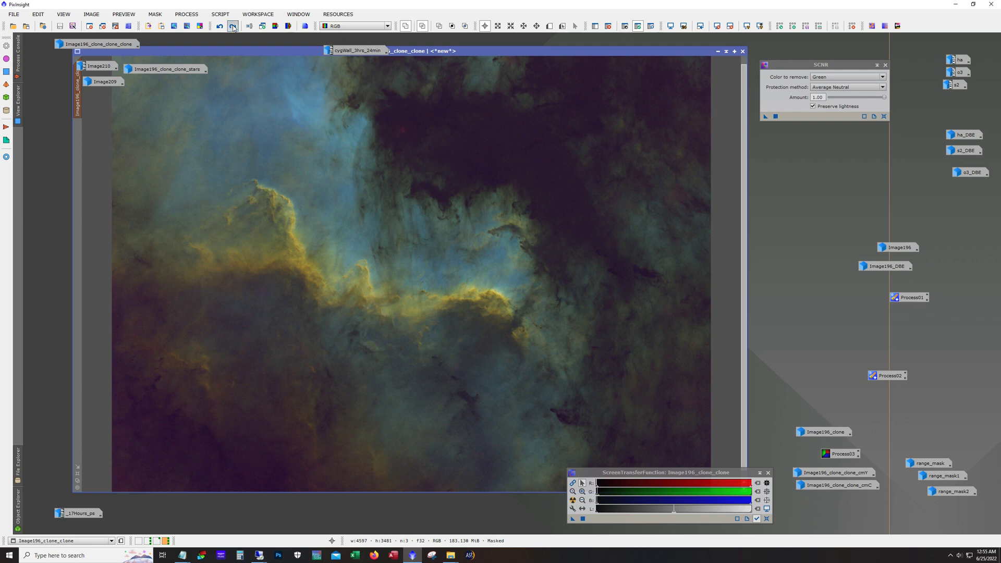
{"action": "left_click", "coordinate": [233, 27]}
{"action": "left_click", "coordinate": [233, 27]}
{"action": "left_click", "coordinate": [233, 27]}
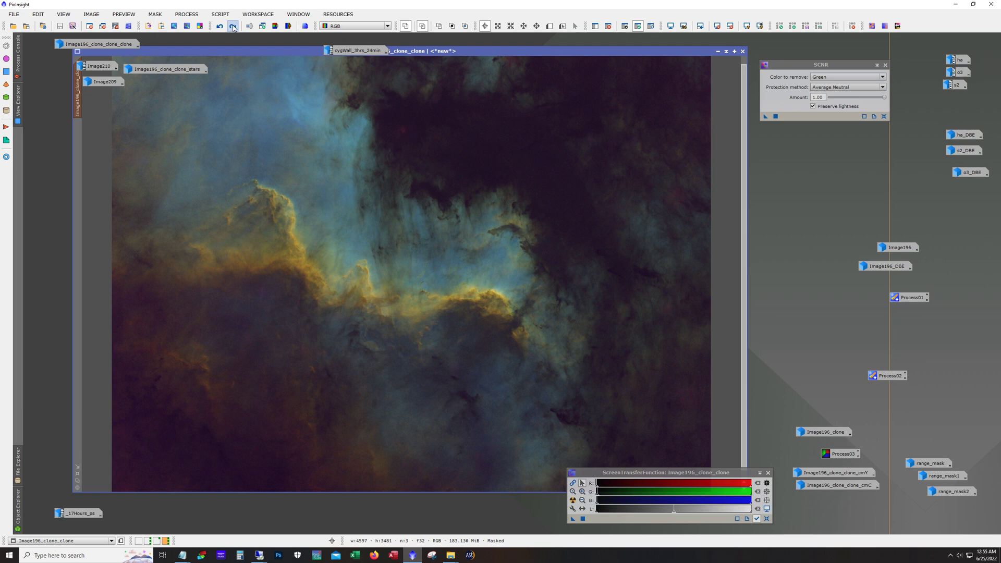
{"action": "left_click", "coordinate": [233, 27]}
{"action": "left_click", "coordinate": [233, 27]}
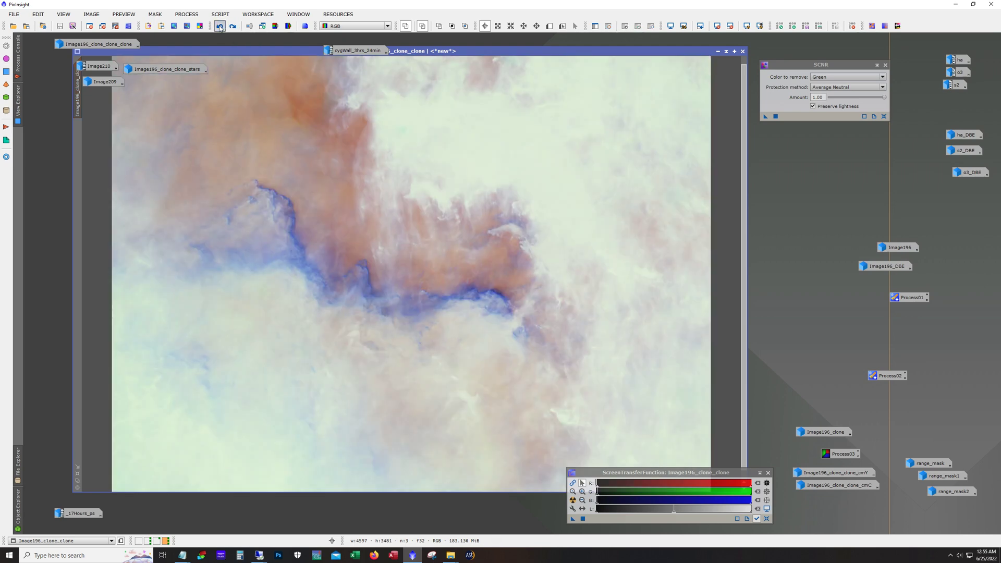
Toggle SCNR back and forth, settling on the dark teal-and-gold rendering.
{"action": "left_click", "coordinate": [220, 27]}
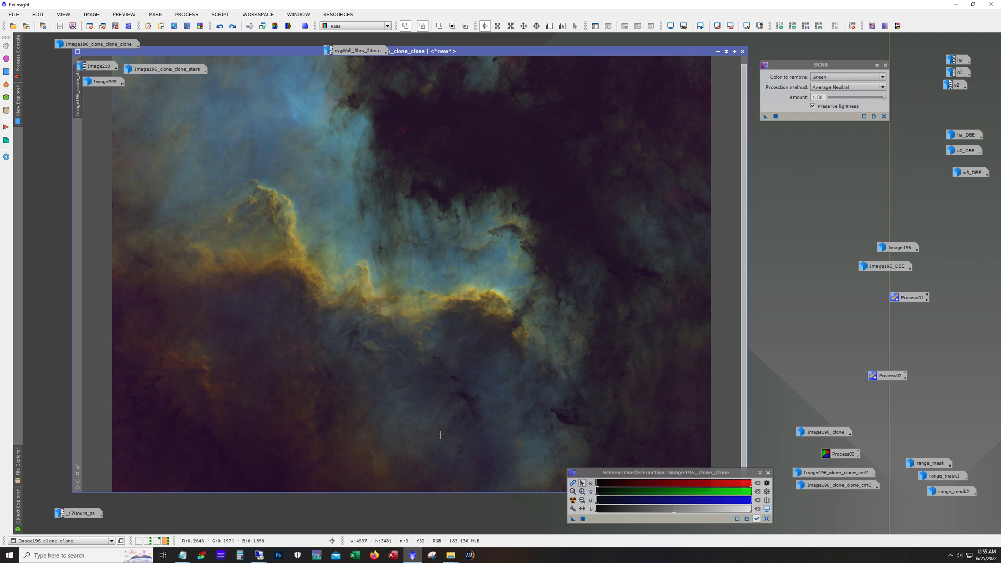
{"action": "left_click", "coordinate": [233, 26]}
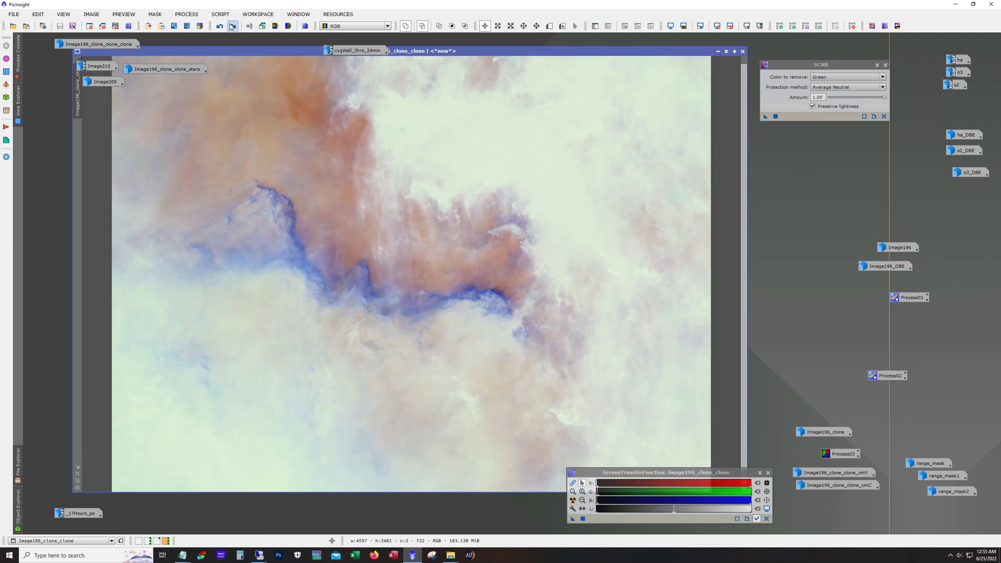
{"action": "left_click", "coordinate": [233, 26]}
{"action": "left_click", "coordinate": [220, 26]}
{"action": "left_click", "coordinate": [233, 25]}
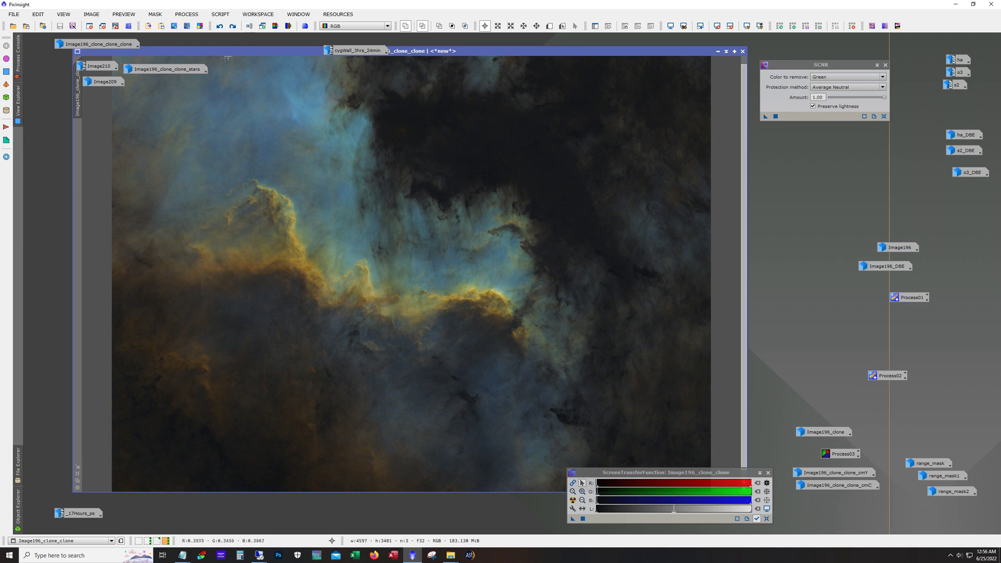
Redo the mask, show it as a red overlay, and briefly open the cmY grayscale image.
{"action": "left_click", "coordinate": [233, 26]}
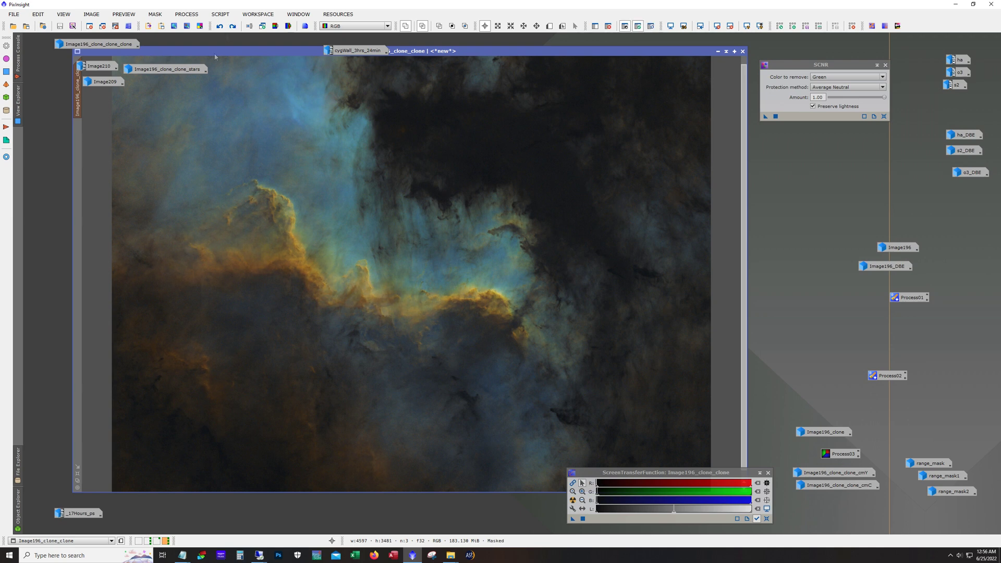
{"action": "left_click", "coordinate": [651, 26]}
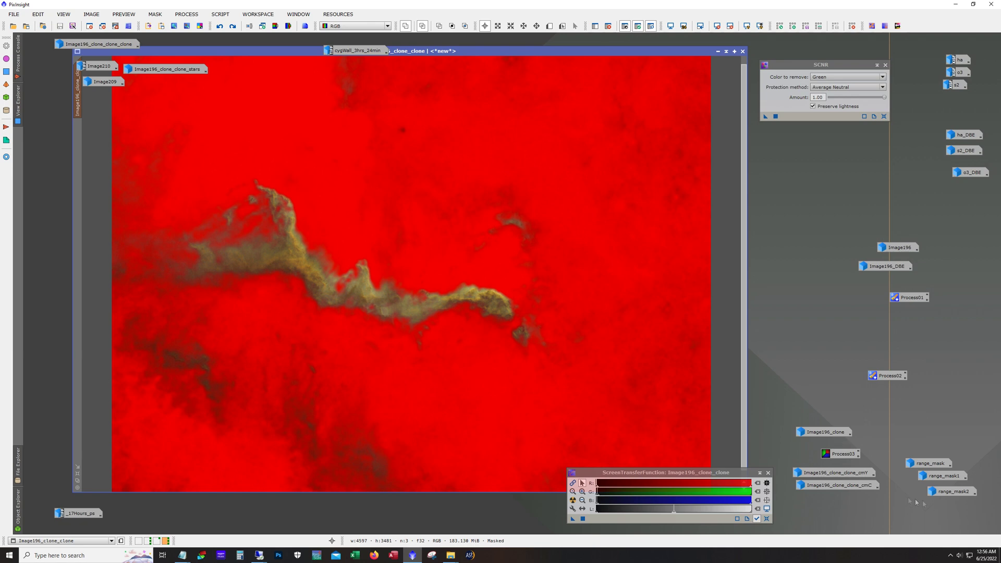
{"action": "left_click", "coordinate": [843, 475]}
{"action": "double_click", "coordinate": [843, 474]}
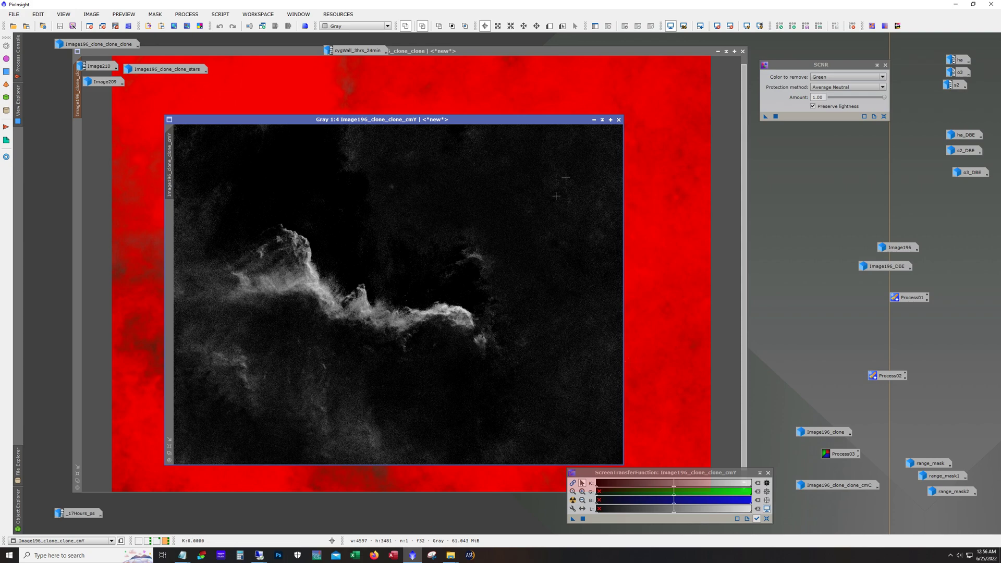
{"action": "left_click", "coordinate": [594, 119]}
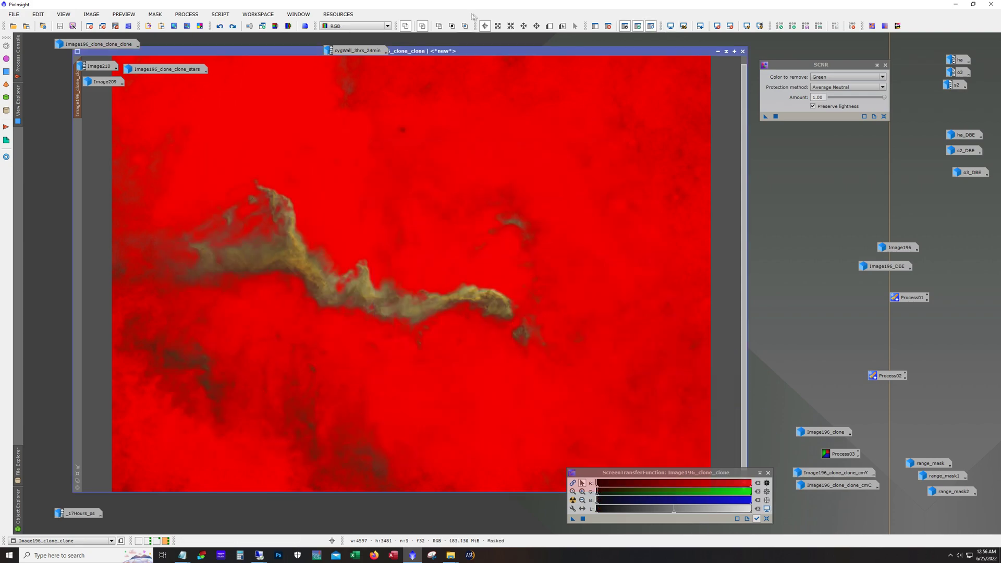
Launch the ColorMask script from Script > Utilities, then close it.
{"action": "left_click", "coordinate": [220, 14]}
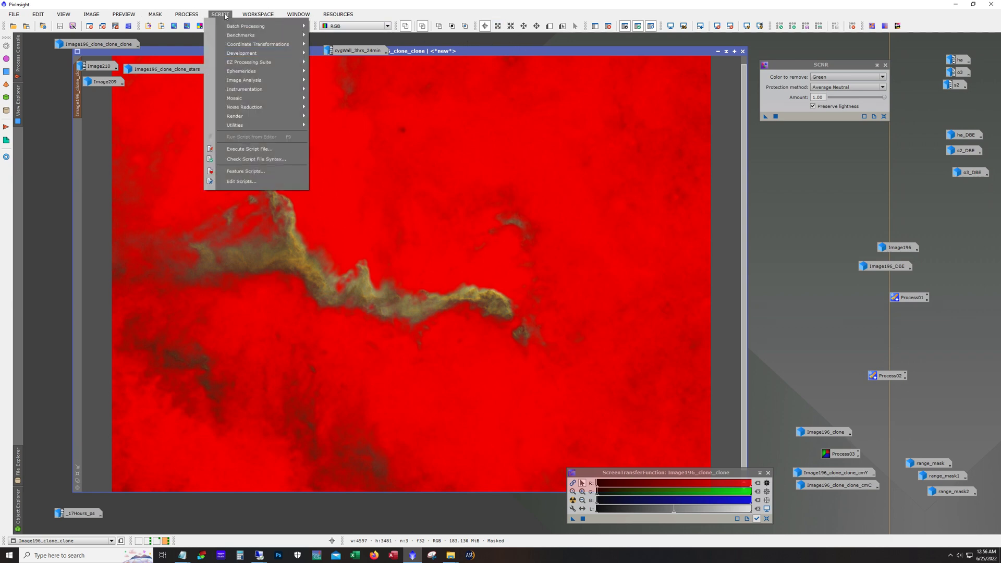
{"action": "mouse_move", "coordinate": [274, 130]}
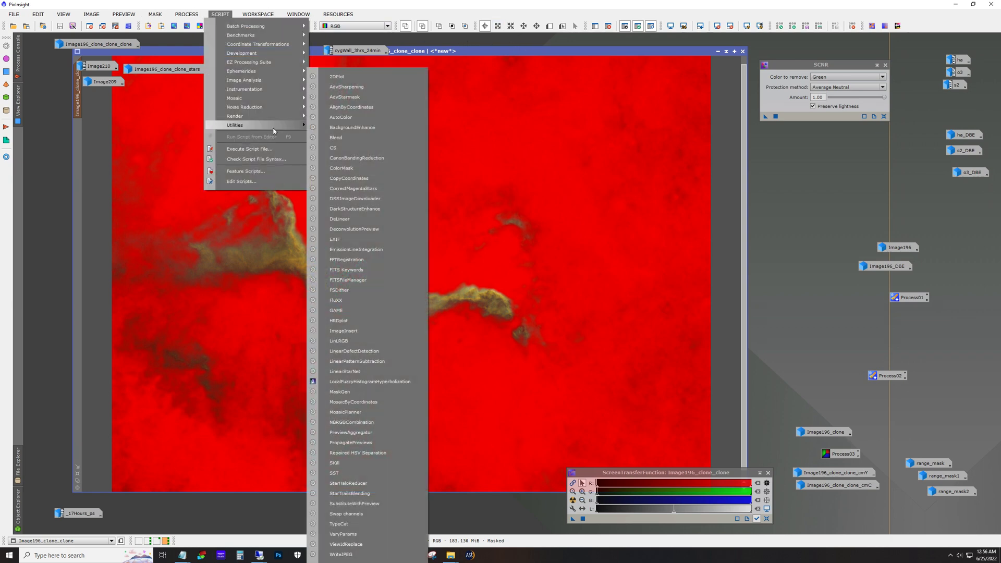
{"action": "left_click", "coordinate": [375, 169]}
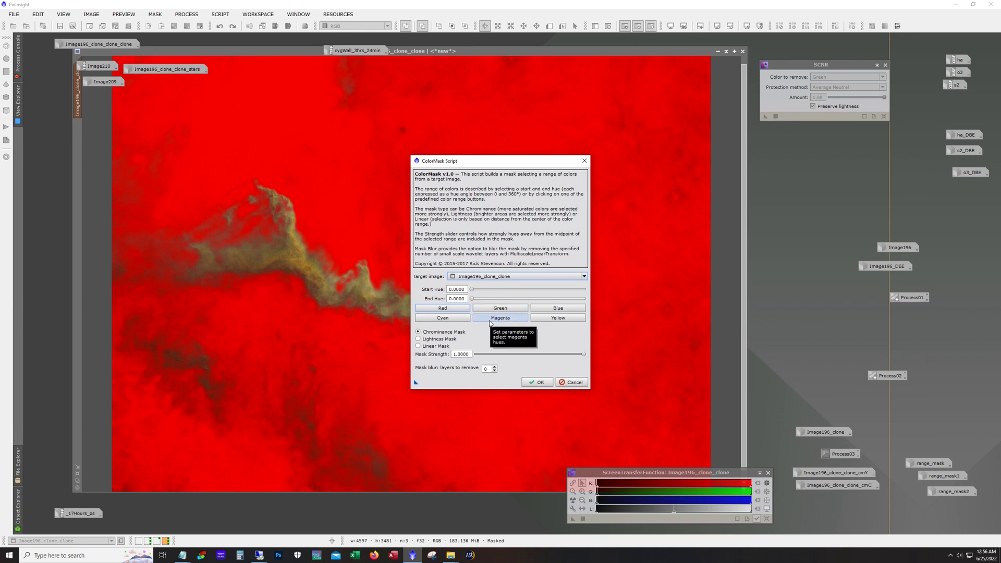
{"action": "left_click", "coordinate": [572, 382]}
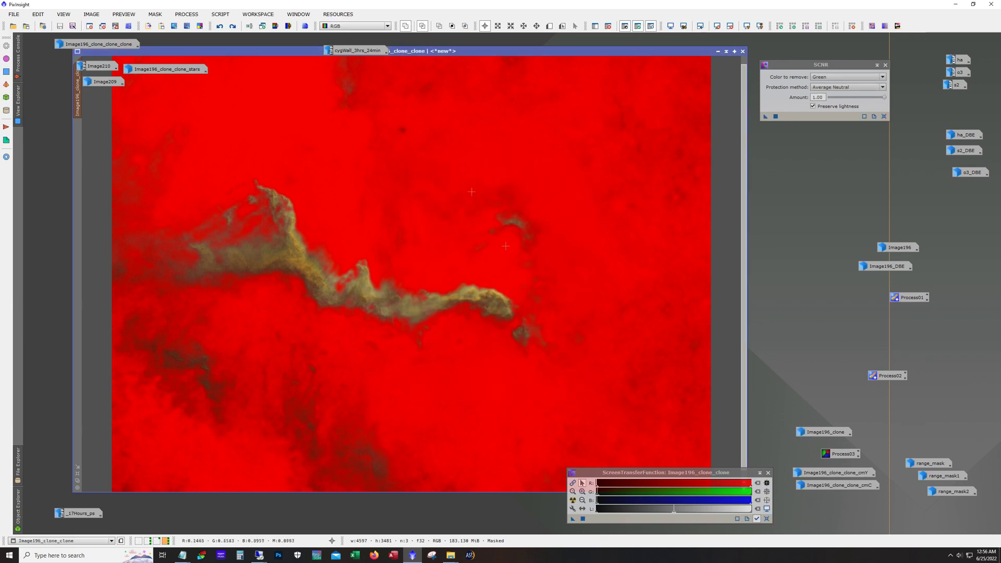
Restore Preview01 and the mask, hide the red overlay, and step through undo/redo.
{"action": "left_click", "coordinate": [232, 26]}
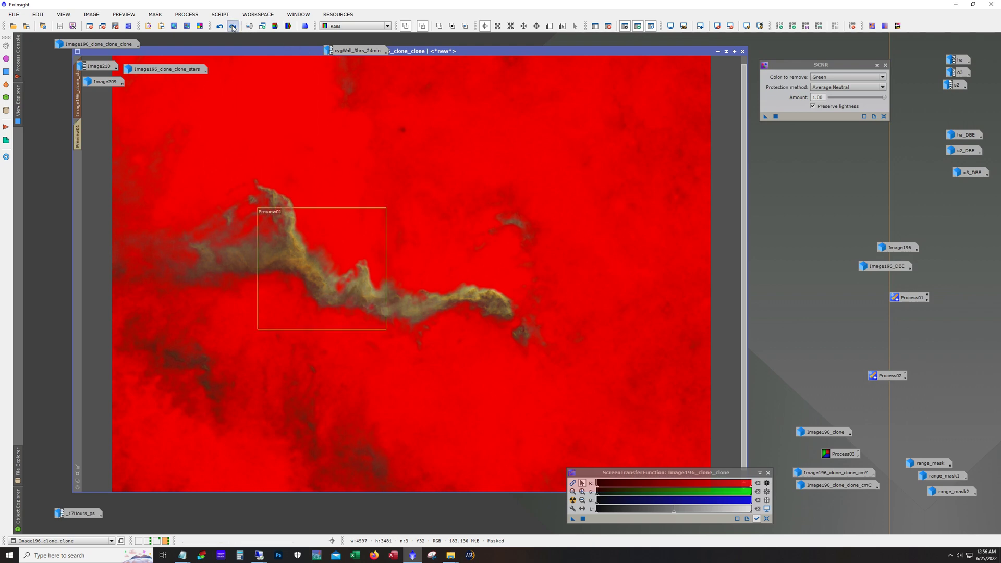
{"action": "left_click", "coordinate": [232, 26]}
{"action": "left_click", "coordinate": [232, 26]}
{"action": "left_click", "coordinate": [639, 26]}
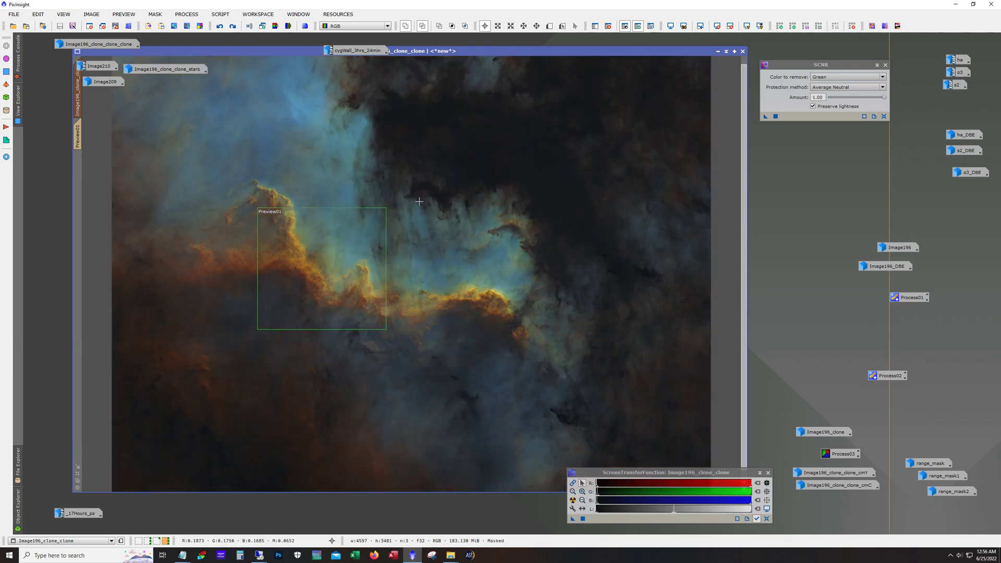
{"action": "left_click", "coordinate": [221, 27]}
{"action": "left_click", "coordinate": [233, 26]}
{"action": "left_click", "coordinate": [233, 27]}
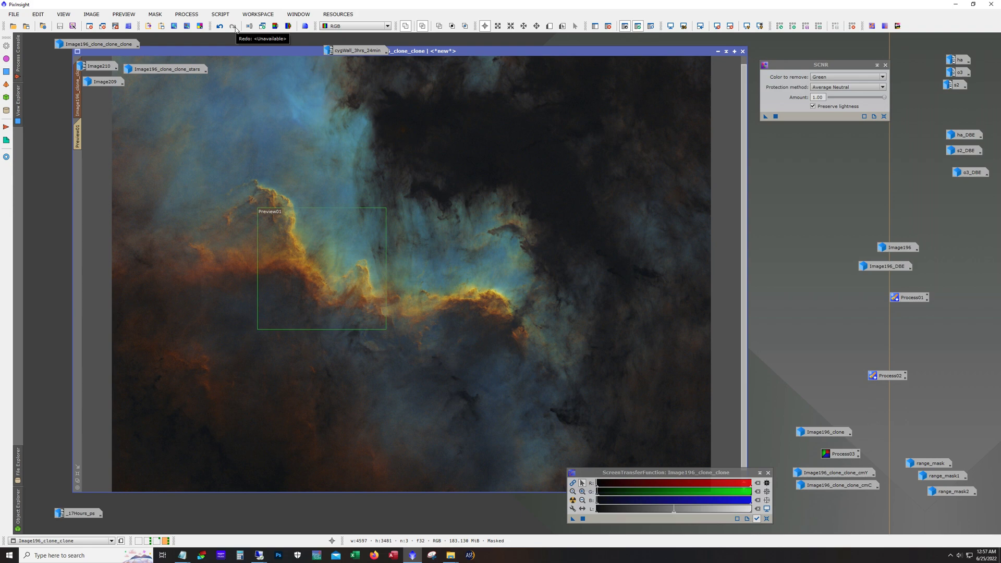
Zoom and pan around the Cygnus Wall to inspect it, then iconize the image.
{"action": "scroll", "coordinate": [411, 275], "scroll_direction": "up", "scroll_amount": 3}
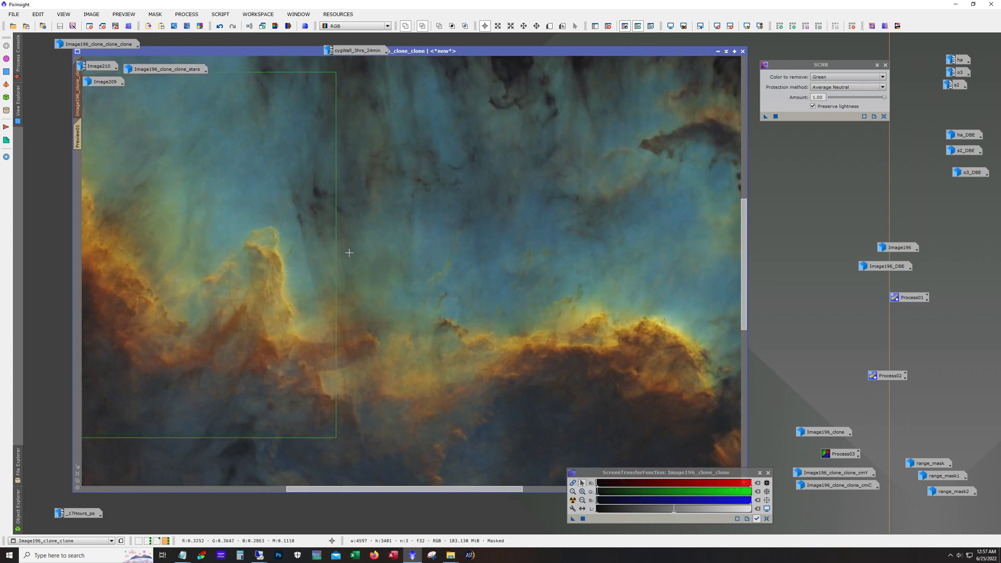
{"action": "left_click_drag", "start_coordinate": [418, 488], "coordinate": [292, 477]}
{"action": "scroll", "coordinate": [349, 351], "scroll_direction": "down", "scroll_amount": 2}
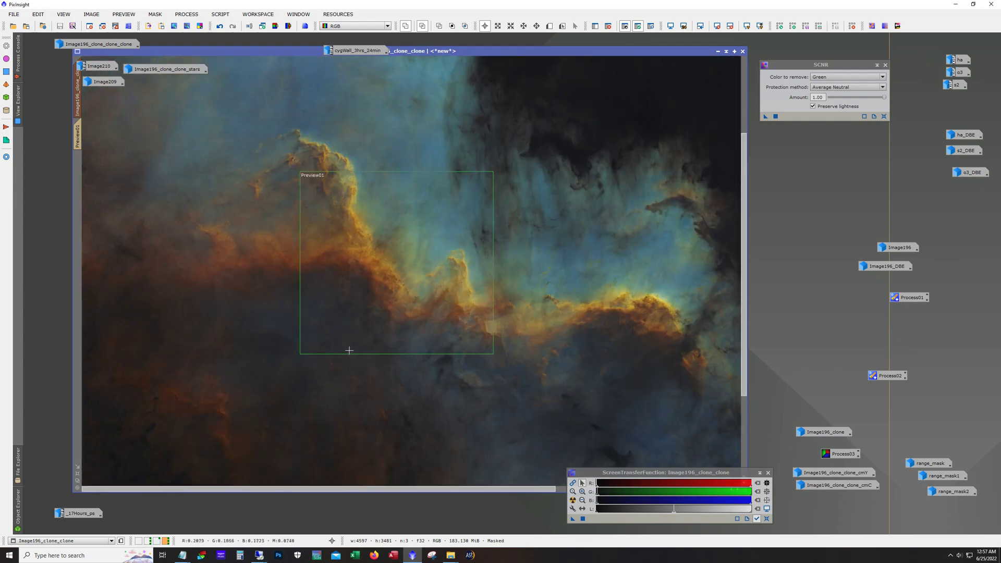
{"action": "scroll", "coordinate": [355, 404], "scroll_direction": "up", "scroll_amount": 2}
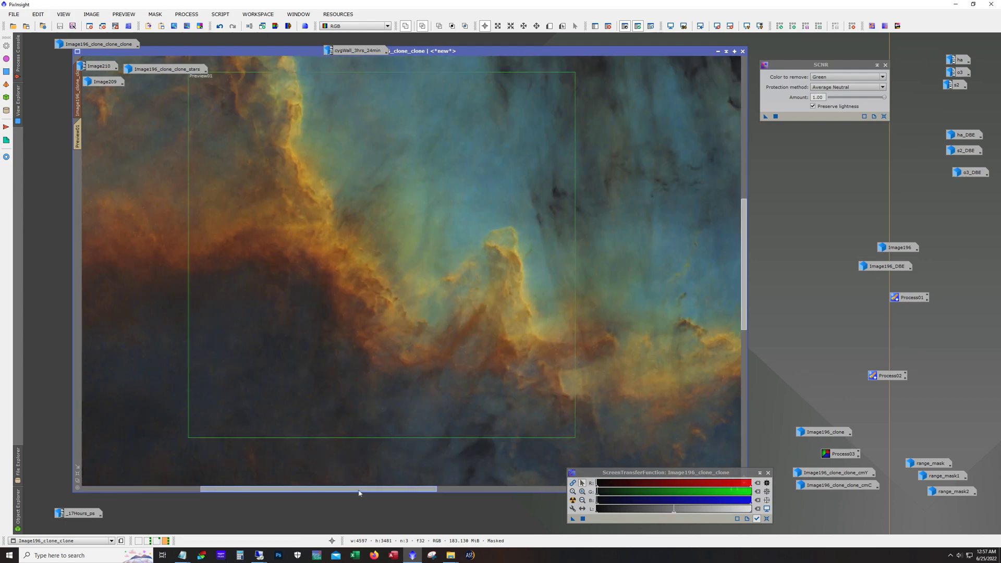
{"action": "left_click_drag", "start_coordinate": [360, 491], "coordinate": [466, 486]}
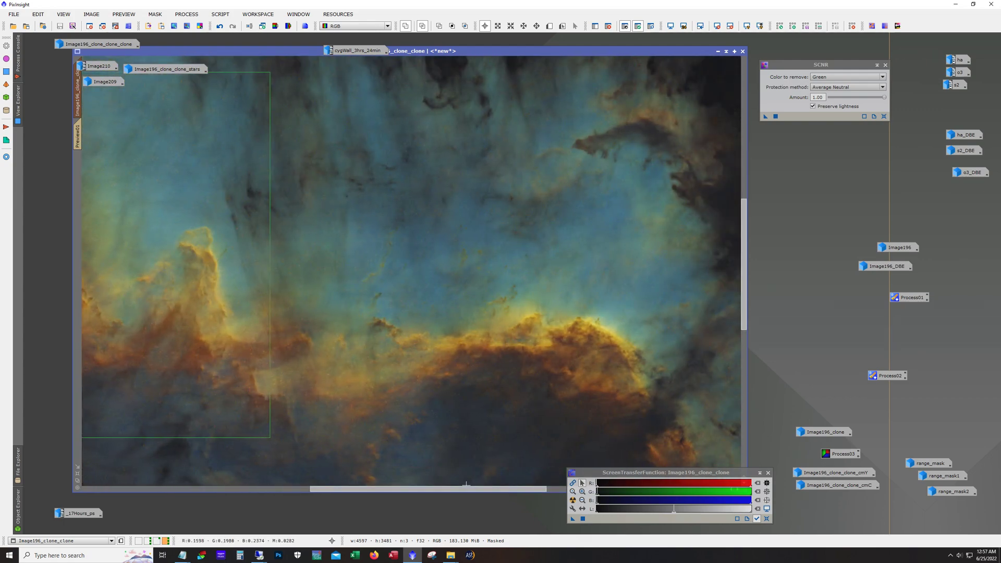
{"action": "key", "text": "alt"}
{"action": "scroll", "coordinate": [434, 285], "scroll_direction": "down", "scroll_amount": 2}
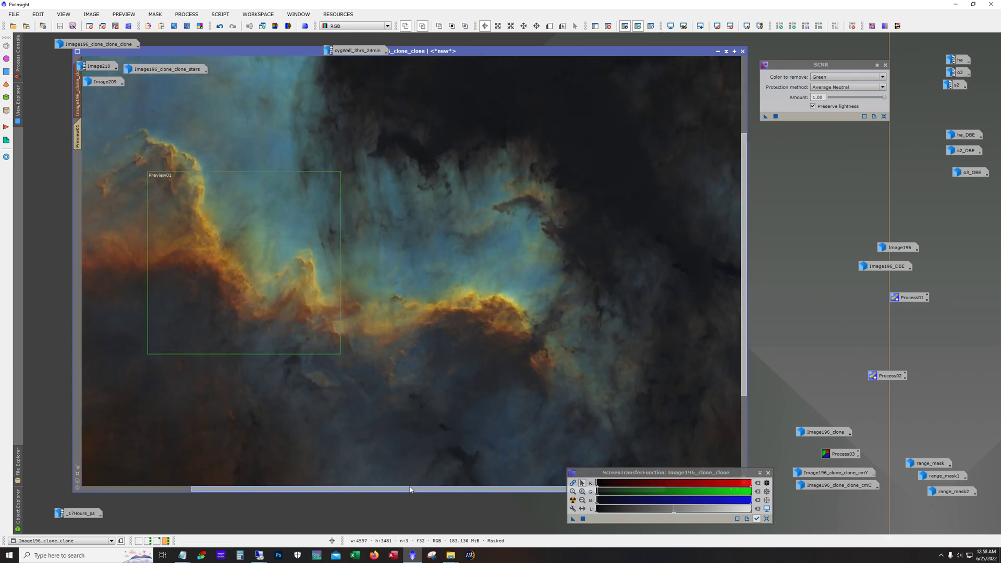
{"action": "left_click_drag", "start_coordinate": [412, 489], "coordinate": [552, 493]}
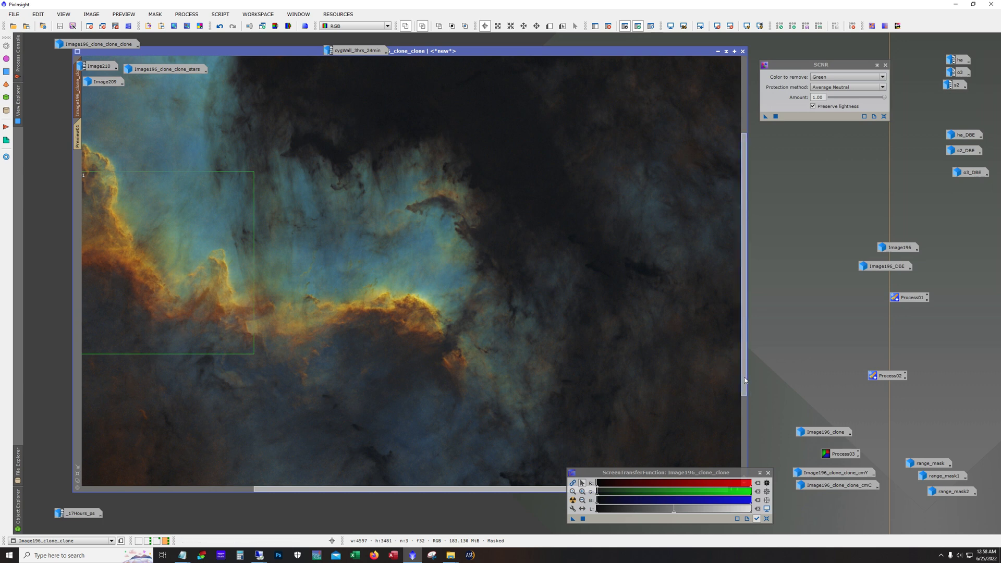
{"action": "left_click_drag", "start_coordinate": [743, 378], "coordinate": [743, 302]}
{"action": "scroll", "coordinate": [677, 230], "scroll_direction": "up", "scroll_amount": 2}
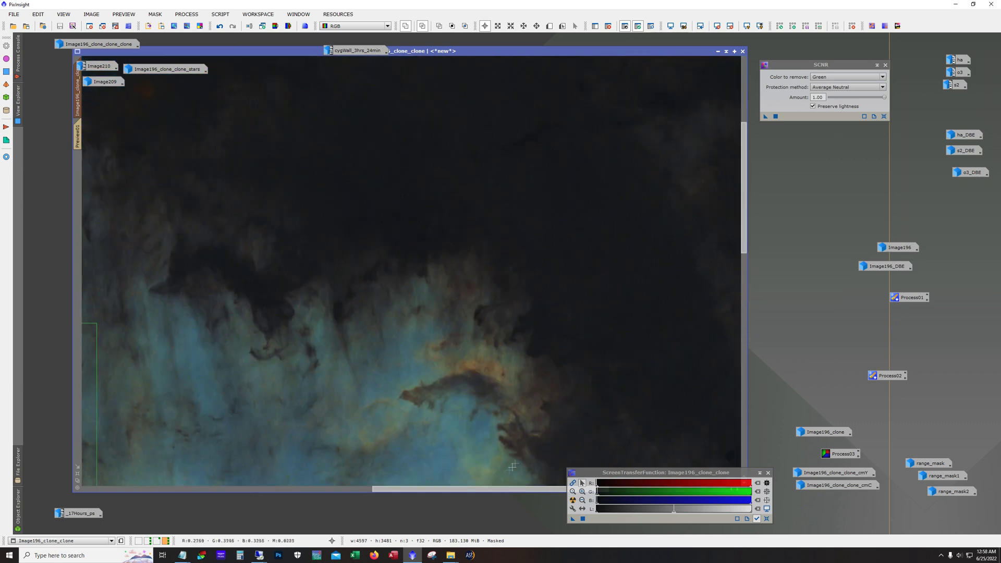
{"action": "left_click_drag", "start_coordinate": [498, 490], "coordinate": [526, 489]}
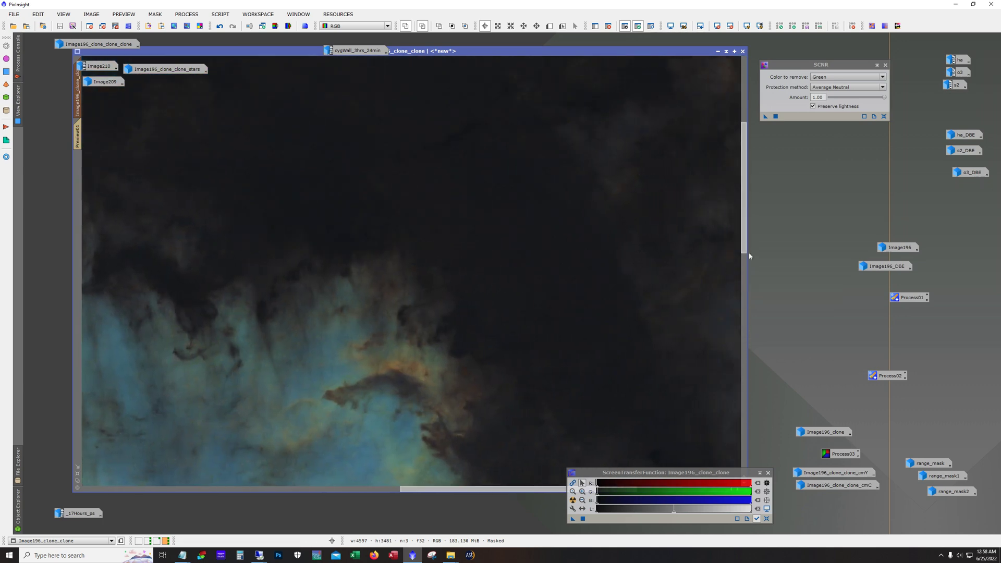
{"action": "left_click_drag", "start_coordinate": [746, 252], "coordinate": [741, 177]}
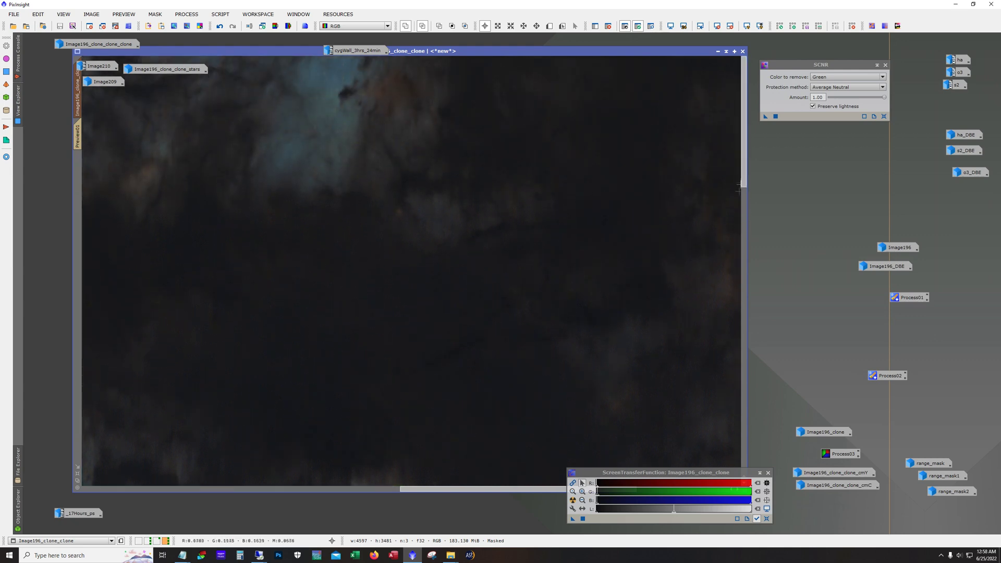
{"action": "left_click_drag", "start_coordinate": [518, 489], "coordinate": [199, 494]}
{"action": "scroll", "coordinate": [258, 401], "scroll_direction": "down", "scroll_amount": 5}
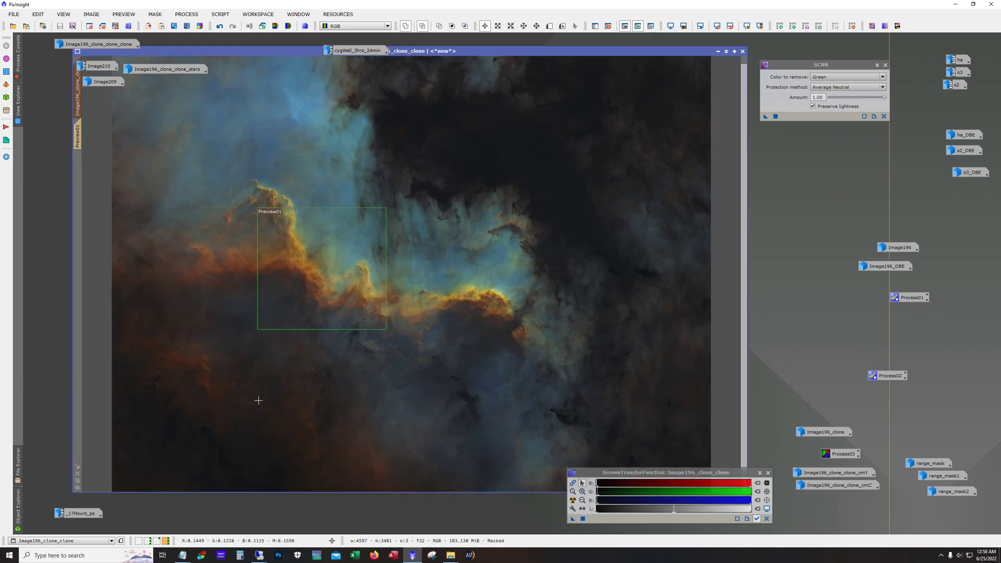
{"action": "scroll", "coordinate": [388, 202], "scroll_direction": "up", "scroll_amount": 2}
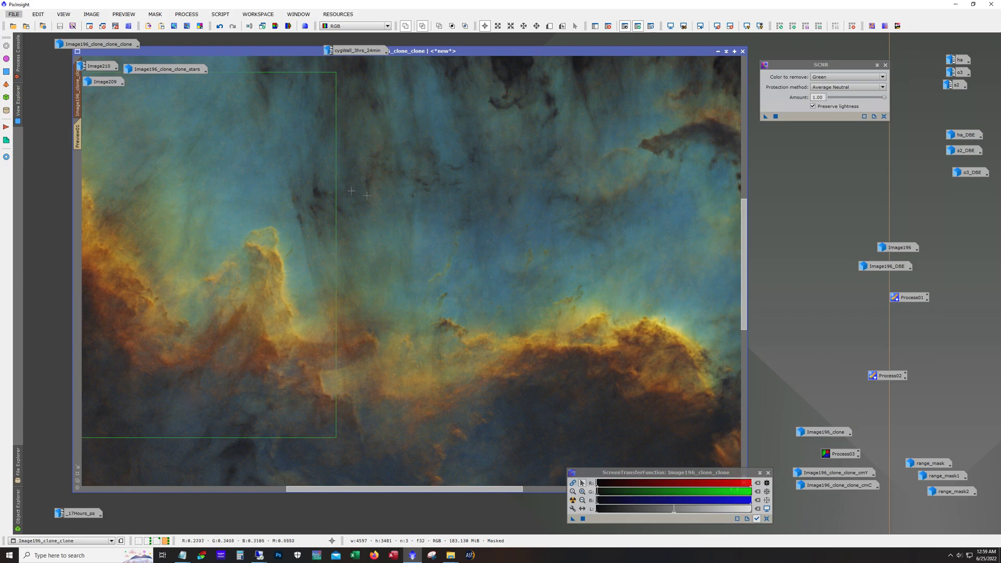
{"action": "left_click", "coordinate": [720, 52]}
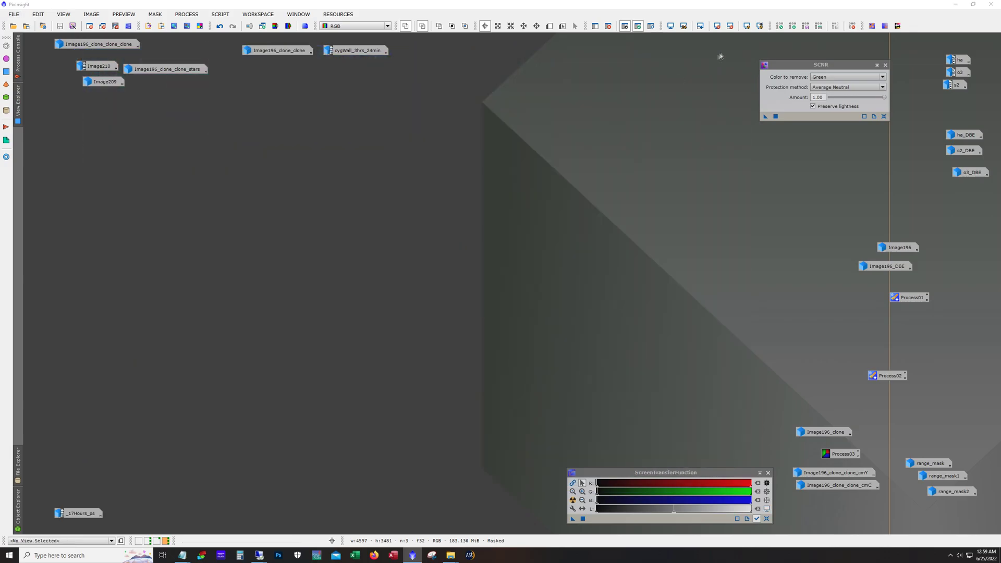
Open Image196_clone_clone_clone and redo NoiseXTerminator on the starless nebula.
{"action": "double_click", "coordinate": [94, 45]}
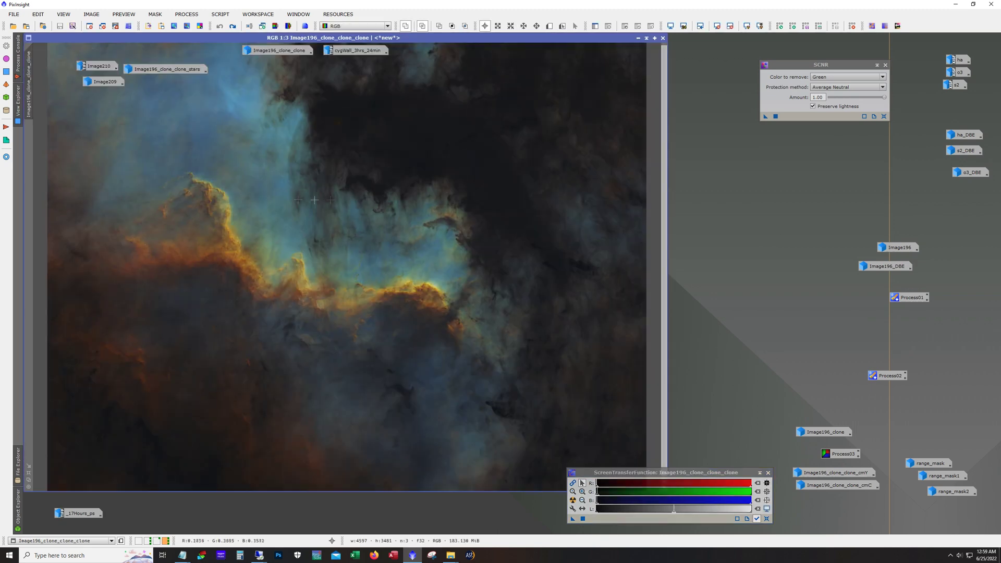
{"action": "scroll", "coordinate": [345, 201], "scroll_direction": "up", "scroll_amount": 2}
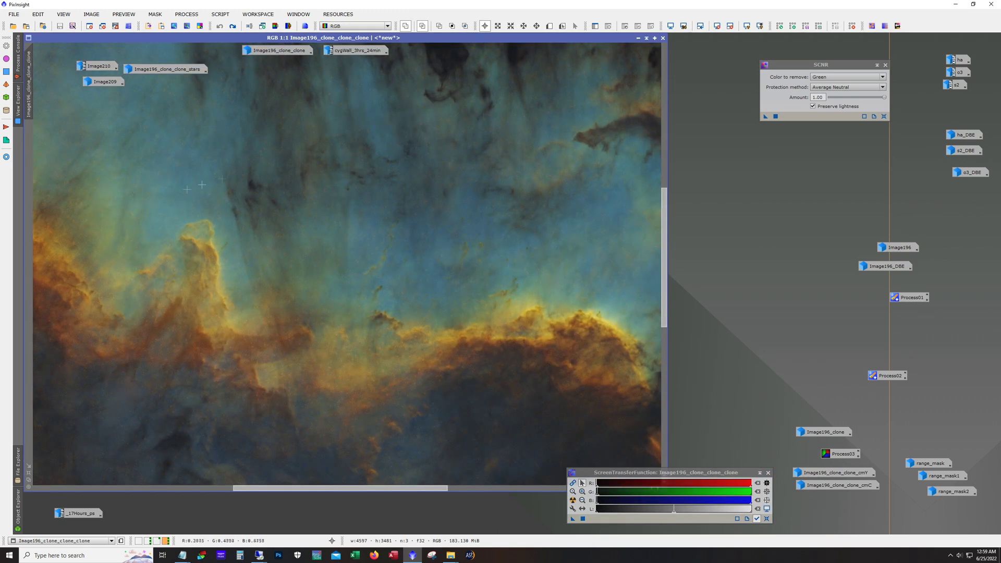
{"action": "left_click", "coordinate": [233, 27]}
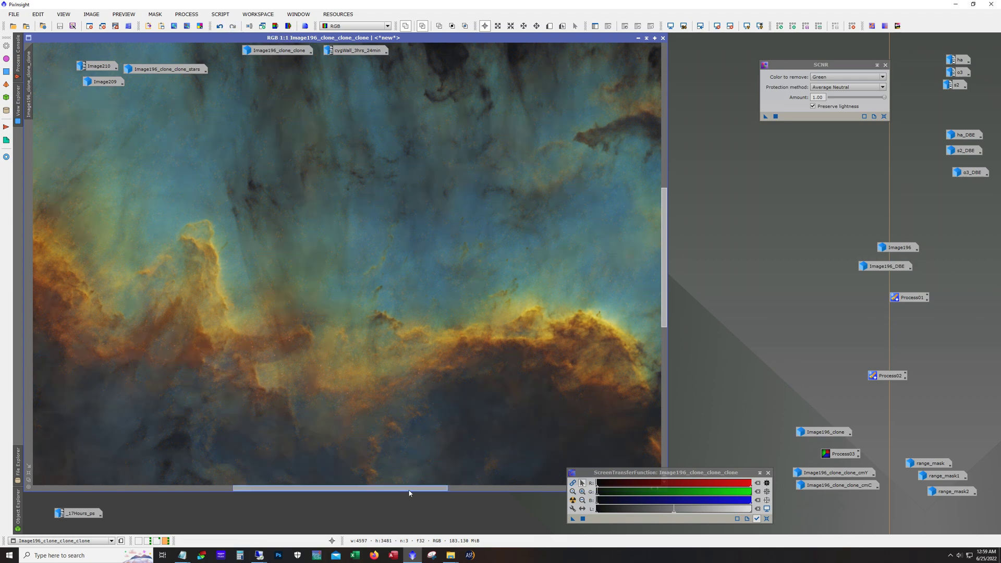
Zoom in and toggle Undo/Redo to compare the noisy and denoised nebula.
{"action": "left_click_drag", "start_coordinate": [406, 489], "coordinate": [322, 489]}
{"action": "scroll", "coordinate": [435, 284], "scroll_direction": "up", "scroll_amount": 1}
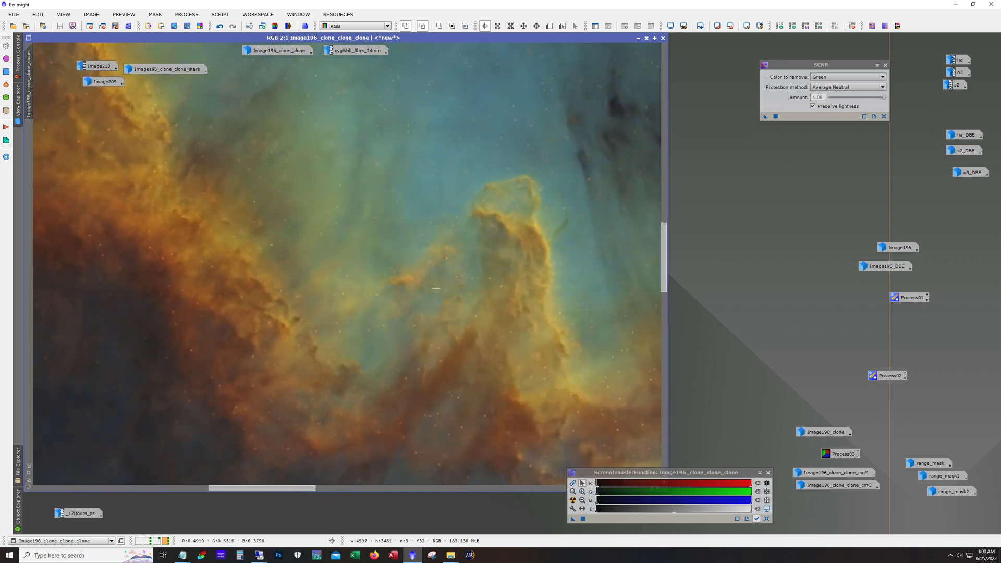
{"action": "left_click", "coordinate": [220, 26]}
{"action": "left_click", "coordinate": [232, 26]}
Pan across the nebula, compare before and after denoising again, then iconize it.
{"action": "left_click_drag", "start_coordinate": [310, 491], "coordinate": [521, 492]}
{"action": "left_click_drag", "start_coordinate": [666, 282], "coordinate": [665, 318]}
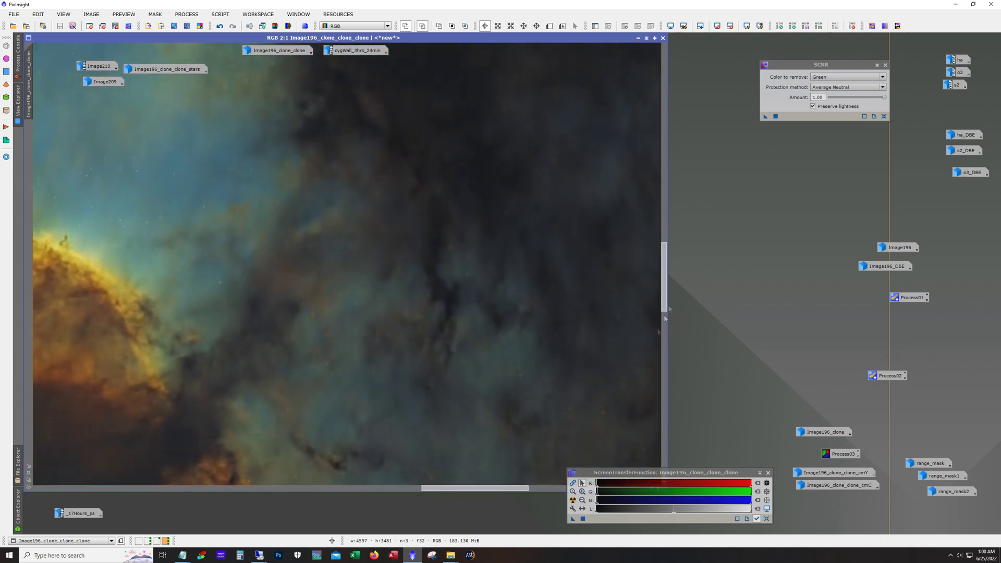
{"action": "left_click_drag", "start_coordinate": [515, 488], "coordinate": [442, 496]}
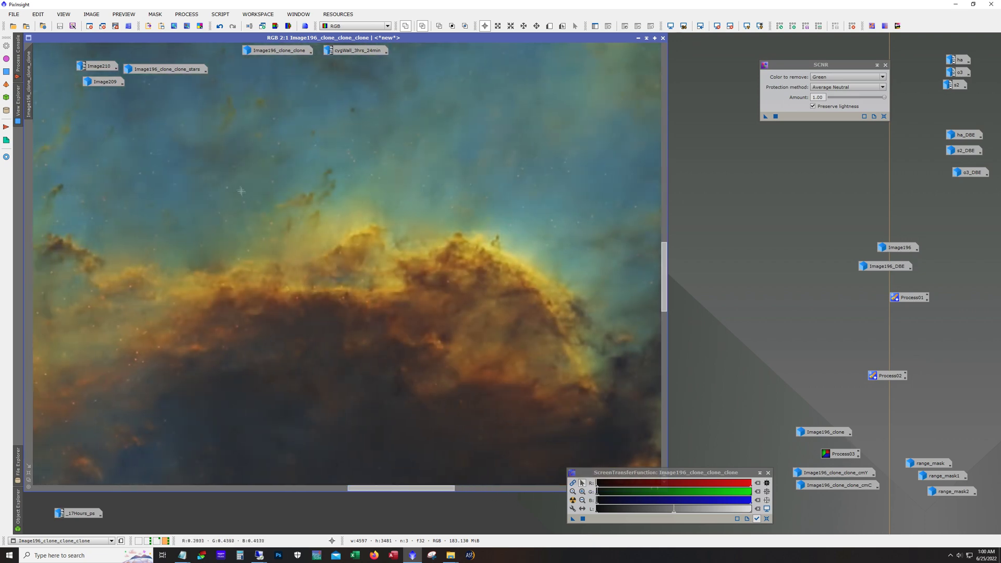
{"action": "left_click_drag", "start_coordinate": [667, 259], "coordinate": [665, 271]}
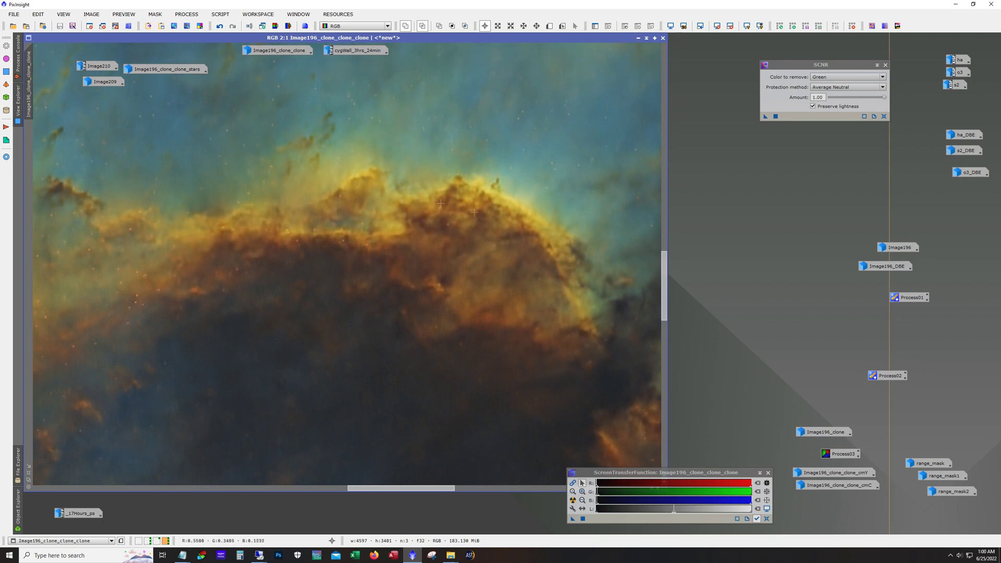
{"action": "left_click_drag", "start_coordinate": [666, 287], "coordinate": [666, 252]}
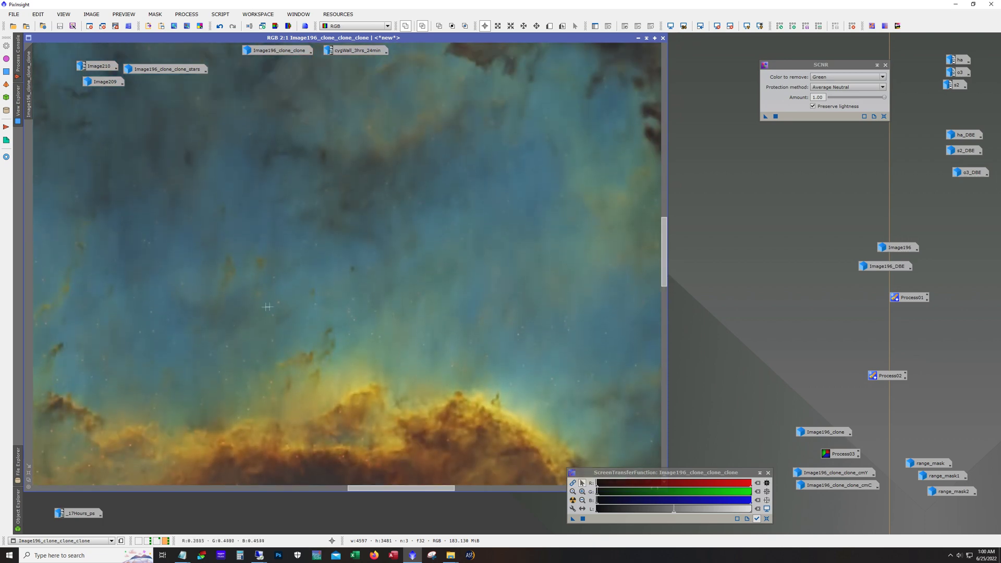
{"action": "left_click_drag", "start_coordinate": [666, 285], "coordinate": [667, 326]}
{"action": "left_click_drag", "start_coordinate": [384, 488], "coordinate": [229, 488]}
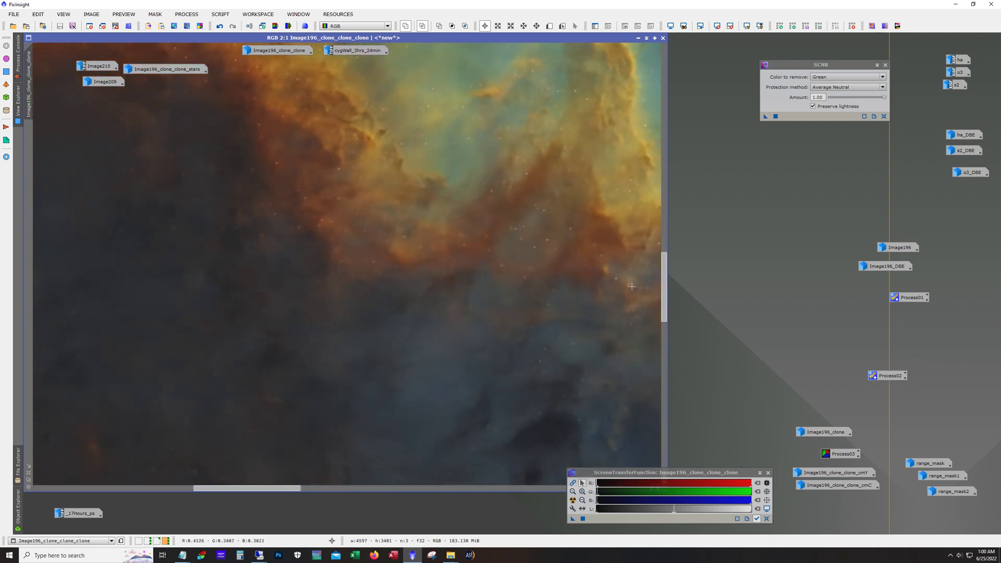
{"action": "left_click_drag", "start_coordinate": [665, 287], "coordinate": [665, 253]}
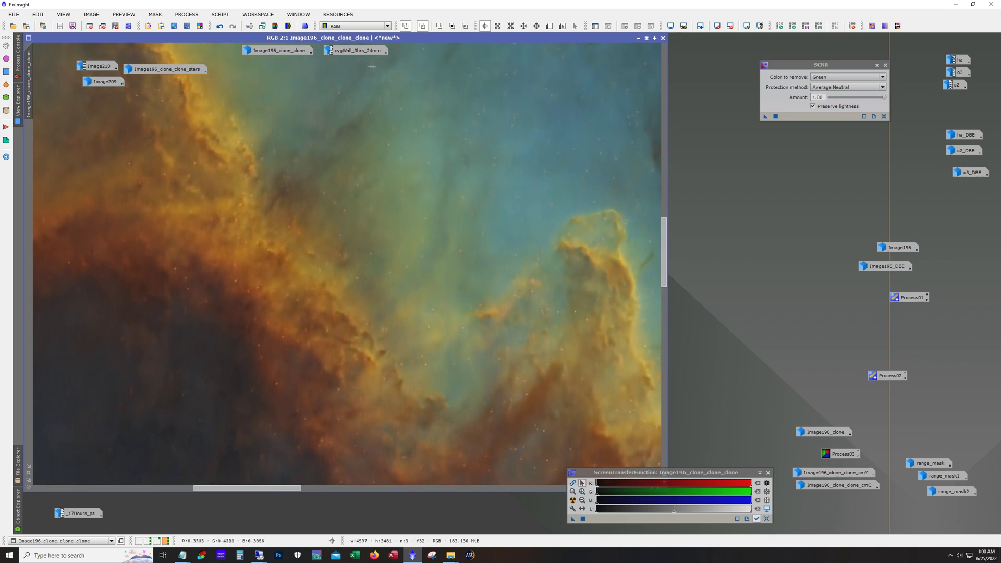
{"action": "left_click", "coordinate": [219, 27]}
{"action": "left_click", "coordinate": [233, 26]}
{"action": "scroll", "coordinate": [312, 317], "scroll_direction": "down", "scroll_amount": 3}
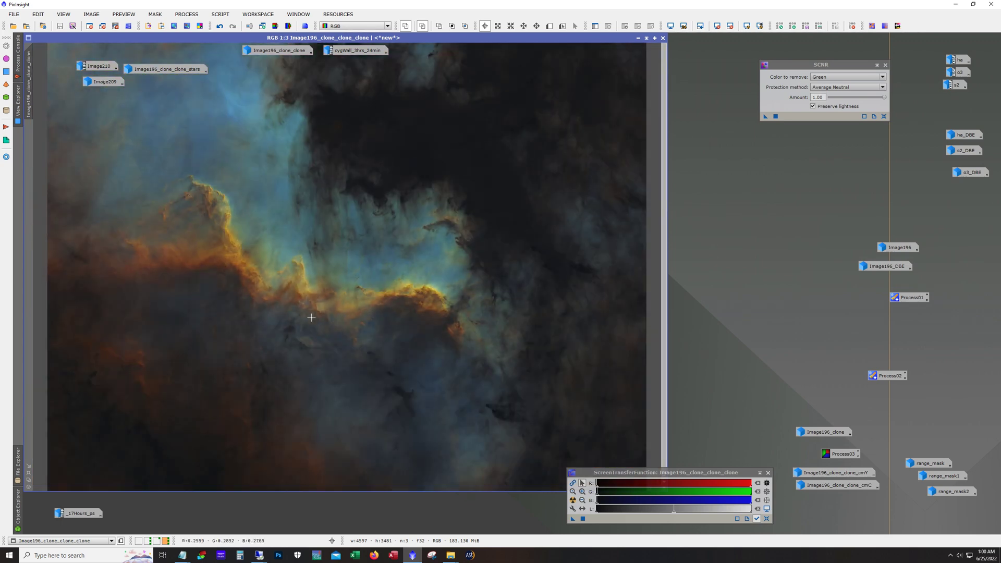
{"action": "left_click", "coordinate": [639, 38]}
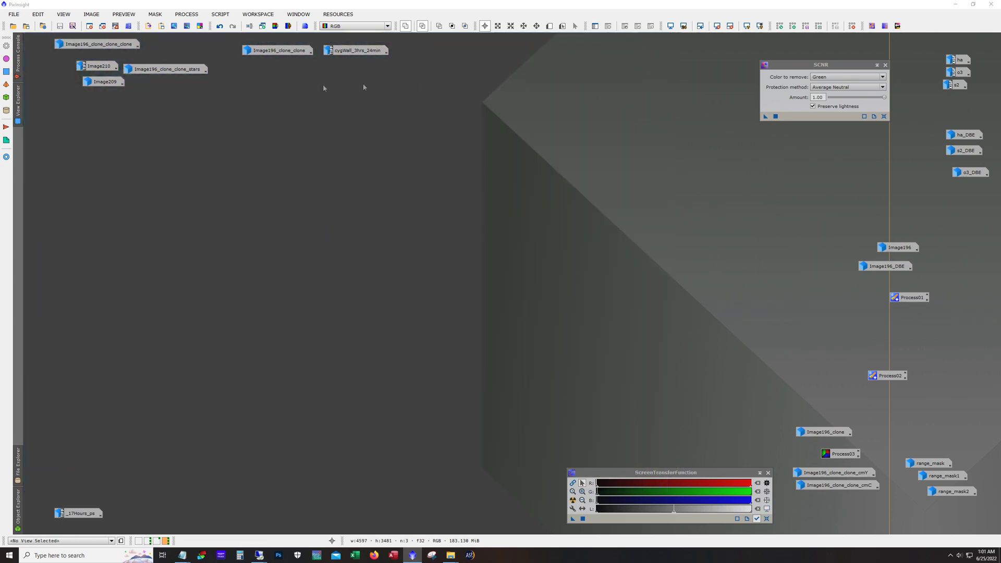
Open Image196_clone_clone_stars and redo six steps to restore the stretch and star colour.
{"action": "double_click", "coordinate": [160, 73]}
{"action": "left_click_drag", "start_coordinate": [467, 78], "coordinate": [385, 103]}
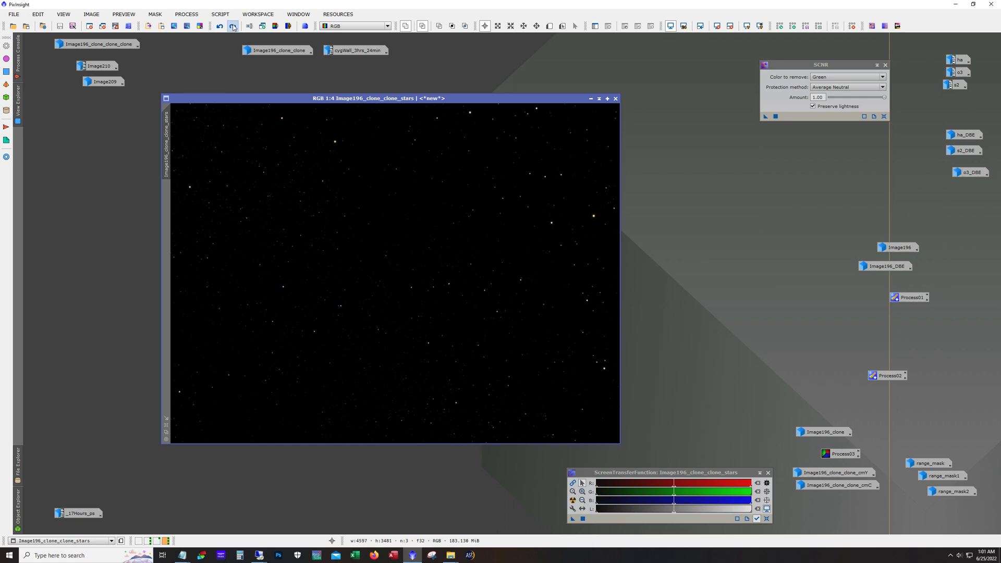
{"action": "left_click", "coordinate": [233, 27]}
{"action": "left_click", "coordinate": [233, 27]}
{"action": "left_click", "coordinate": [233, 27]}
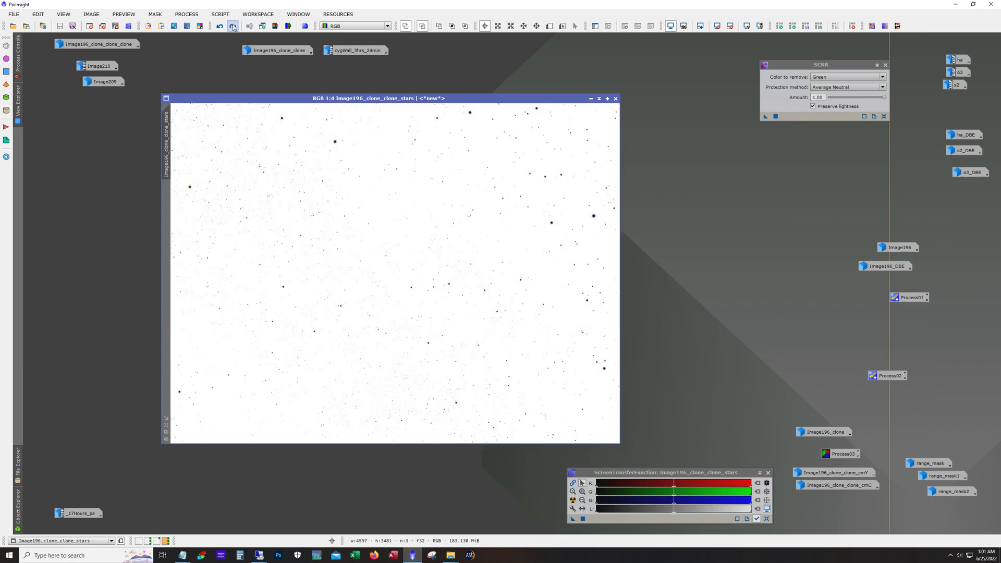
{"action": "left_click", "coordinate": [233, 27]}
{"action": "left_click", "coordinate": [233, 27]}
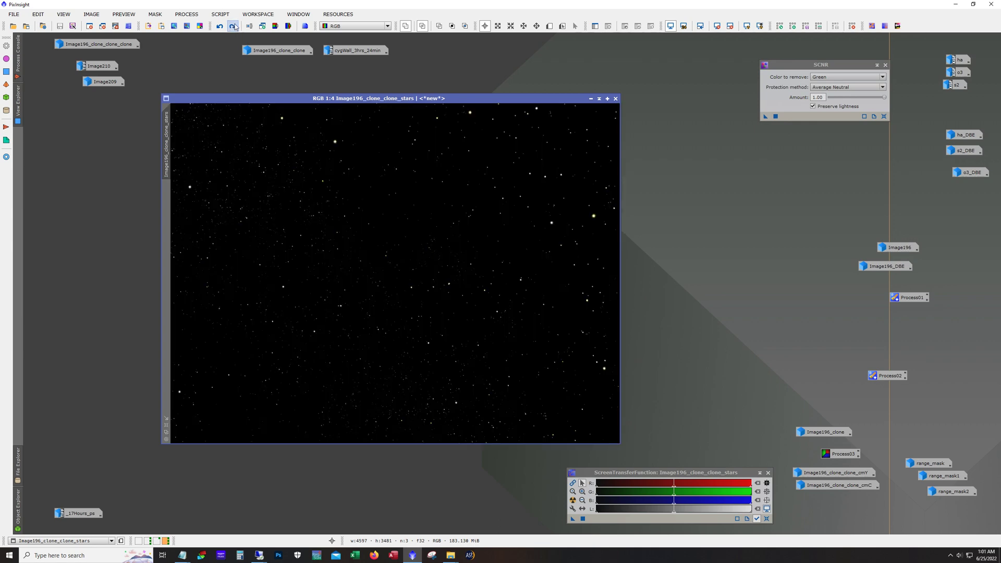
{"action": "left_click", "coordinate": [234, 27]}
Zoom in to inspect the coloured stars, zoom back out, and iconize the image.
{"action": "scroll", "coordinate": [482, 306], "scroll_direction": "up", "scroll_amount": 4}
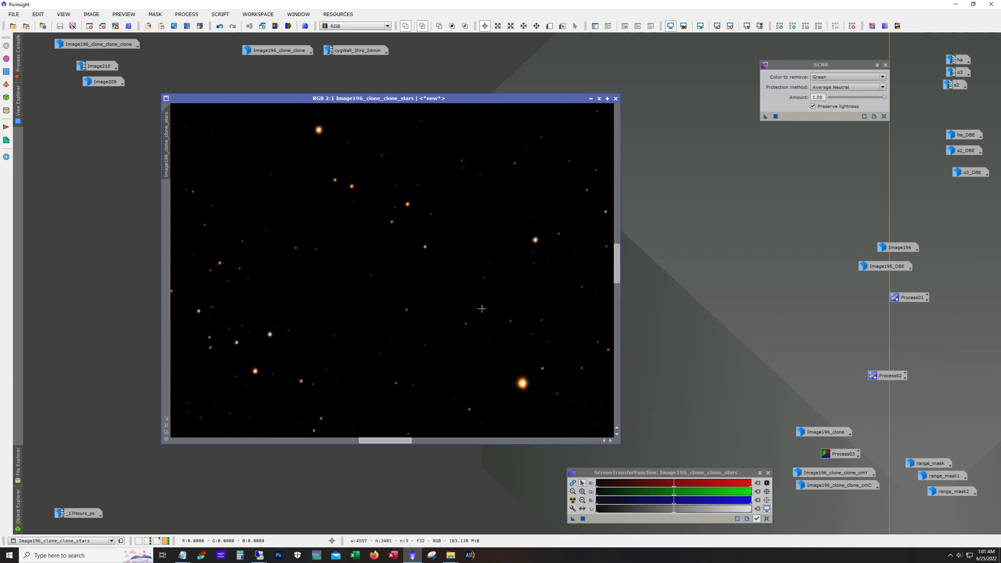
{"action": "left_click_drag", "start_coordinate": [386, 441], "coordinate": [449, 446]}
{"action": "left_click_drag", "start_coordinate": [617, 275], "coordinate": [647, 156]}
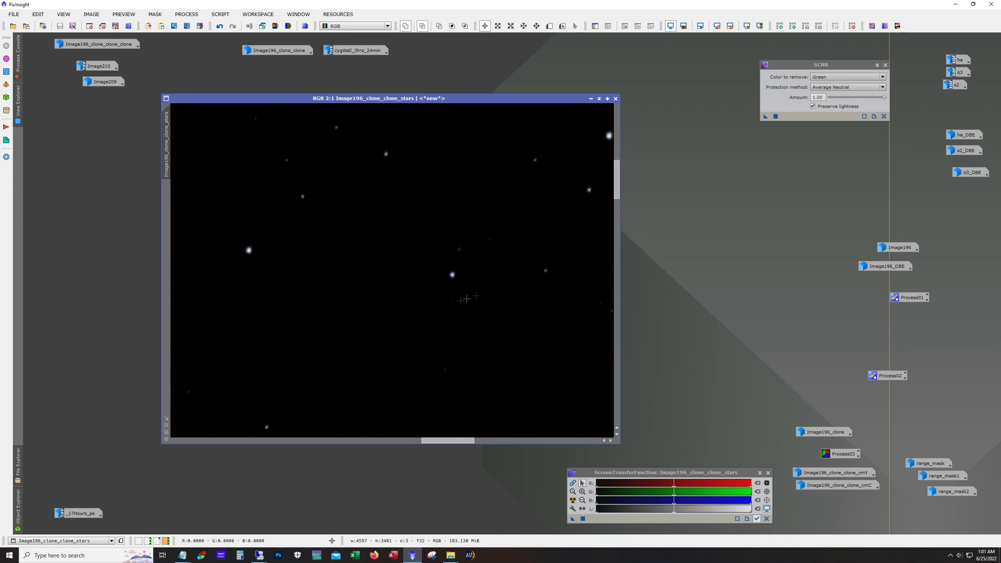
{"action": "scroll", "coordinate": [458, 302], "scroll_direction": "down", "scroll_amount": 1}
{"action": "scroll", "coordinate": [458, 302], "scroll_direction": "down", "scroll_amount": 2}
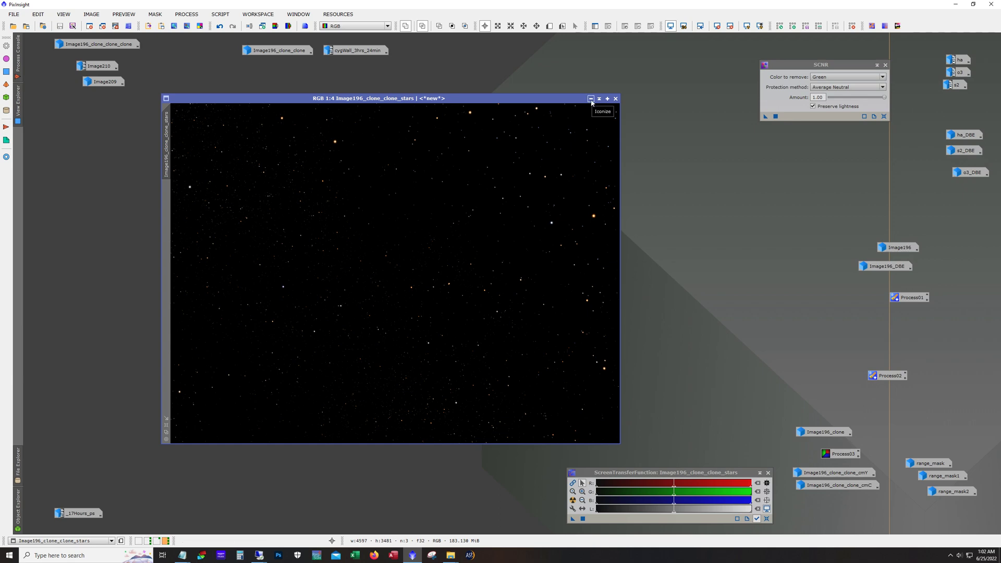
{"action": "left_click", "coordinate": [591, 98]}
Open Image210 and _17Hours_ps, each zoomed to 1:4.
{"action": "double_click", "coordinate": [98, 66]}
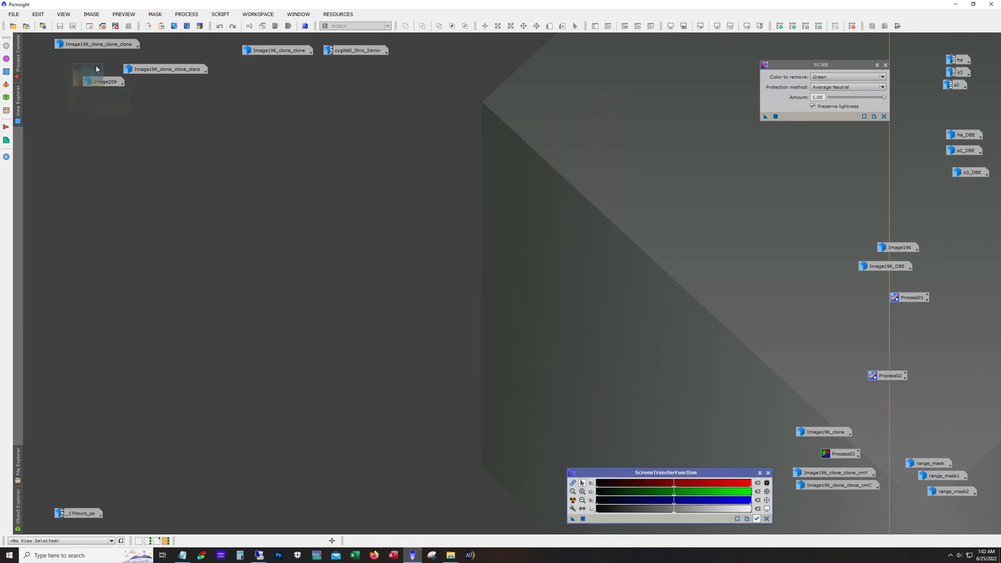
{"action": "scroll", "coordinate": [256, 313], "scroll_direction": "down", "scroll_amount": 4}
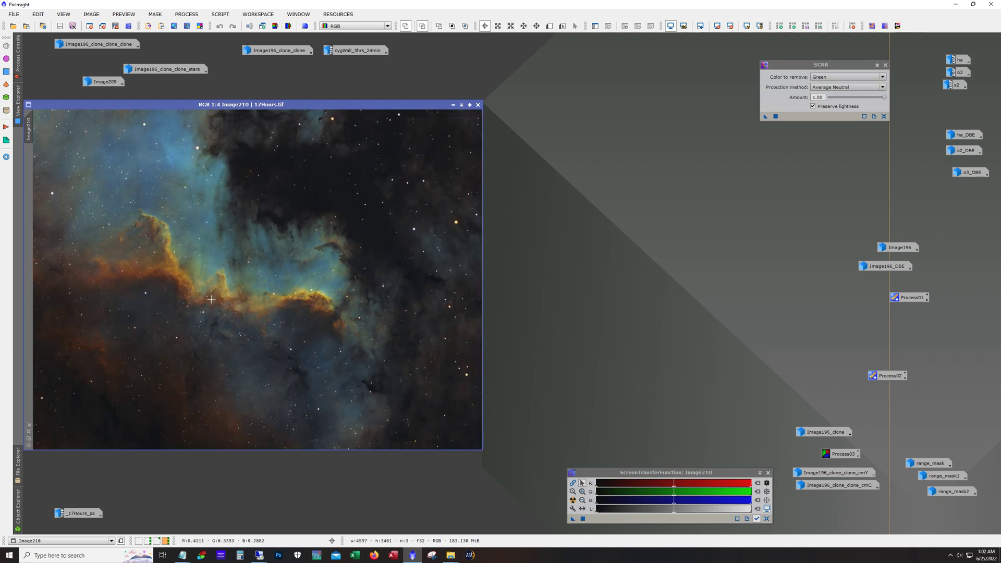
{"action": "left_click_drag", "start_coordinate": [237, 100], "coordinate": [285, 90]}
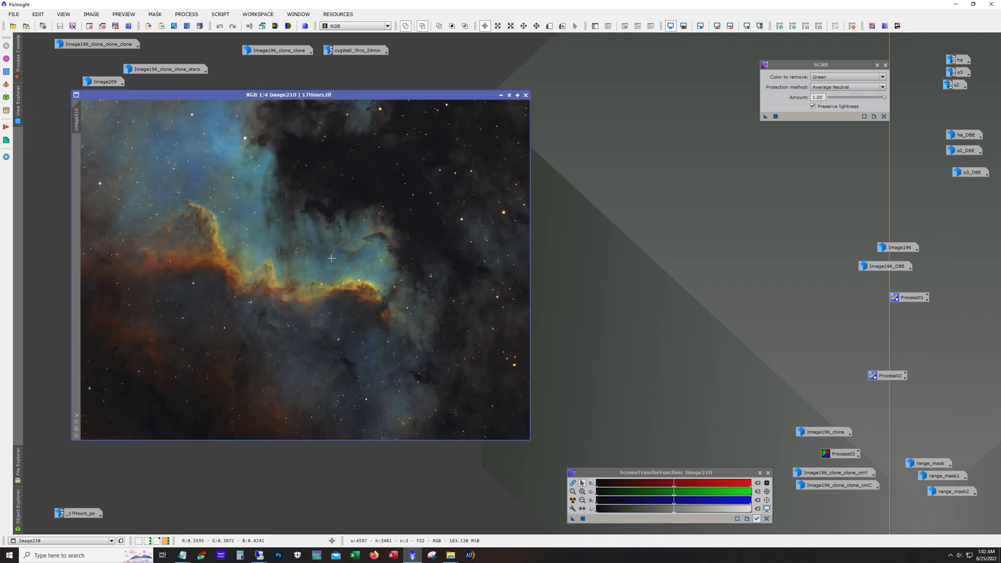
{"action": "double_click", "coordinate": [85, 517]}
{"action": "scroll", "coordinate": [341, 165], "scroll_direction": "down", "scroll_amount": 2}
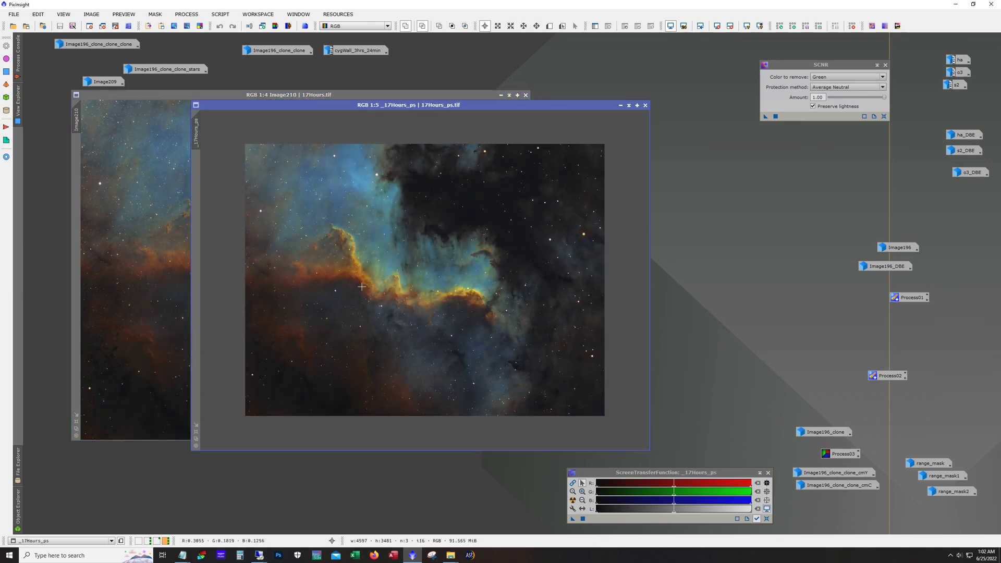
{"action": "left_click_drag", "start_coordinate": [301, 106], "coordinate": [494, 95]}
Arrange Image210 left and _17Hours_ps right, moving the colour-correction panel aside.
{"action": "left_click", "coordinate": [365, 99]}
{"action": "left_click_drag", "start_coordinate": [365, 99], "coordinate": [318, 100]}
{"action": "left_click", "coordinate": [582, 102]}
{"action": "left_click_drag", "start_coordinate": [814, 65], "coordinate": [912, 103]}
{"action": "left_click_drag", "start_coordinate": [677, 93], "coordinate": [667, 94]}
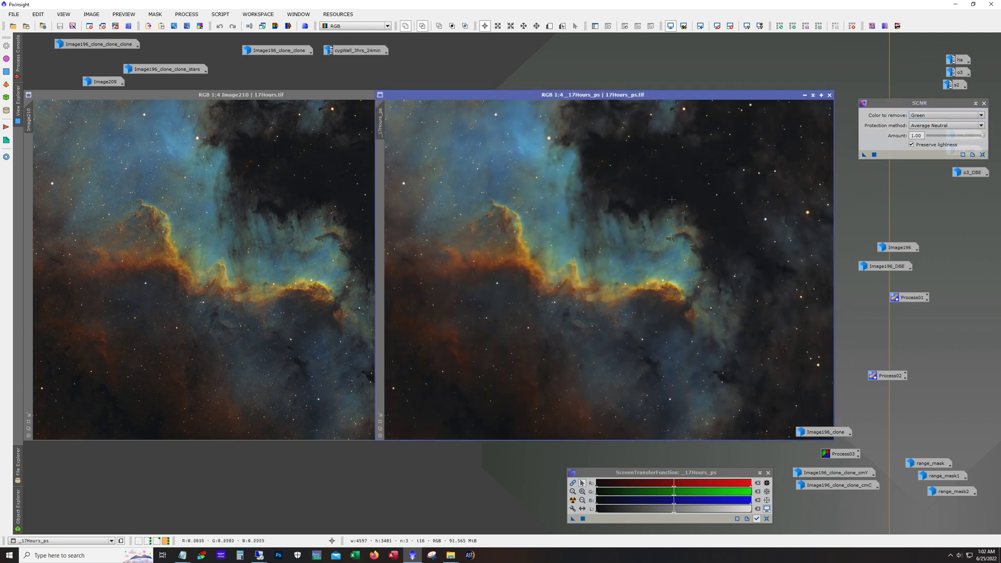
{"action": "mouse_move", "coordinate": [921, 466]}
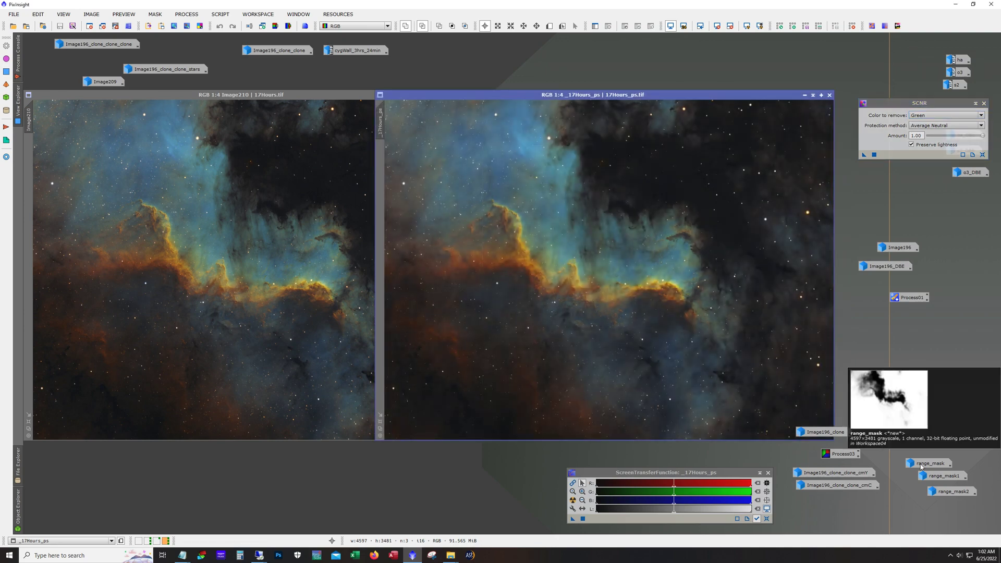